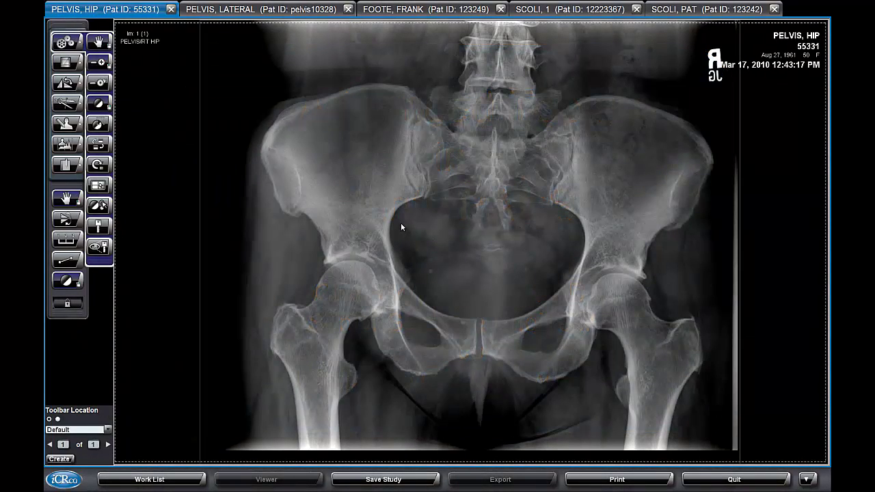
Draw horizontal lines at the lumbosacral, hip, femoral-neck and iliac-crest levels, then show the scoliosis X-ray
{"action": "right_click", "coordinate": [162, 74]}
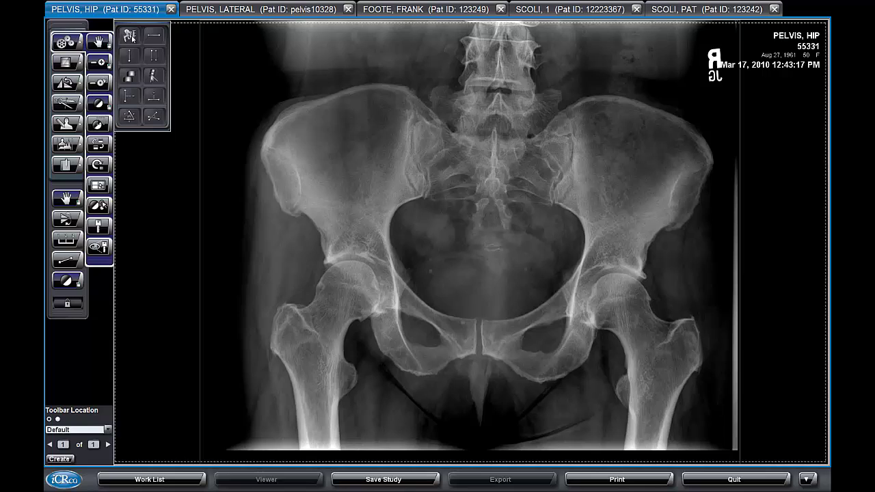
{"action": "left_click", "coordinate": [155, 39]}
{"action": "left_click", "coordinate": [381, 83]}
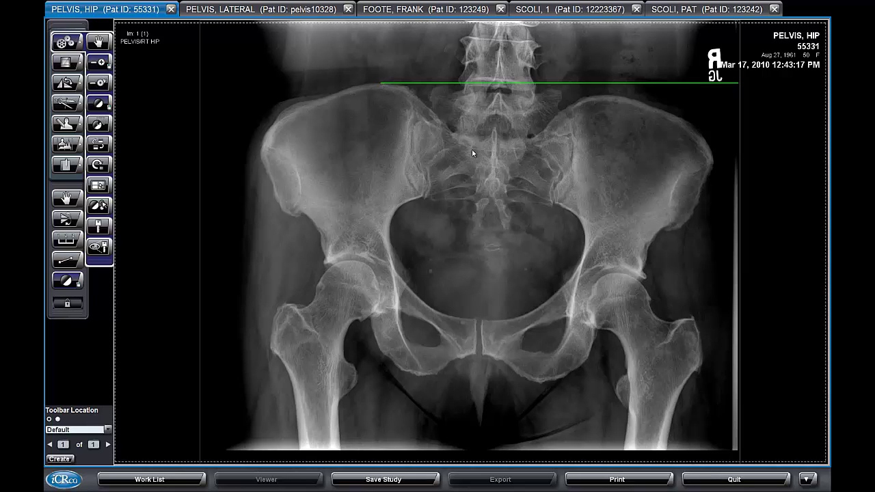
{"action": "left_click", "coordinate": [351, 261]}
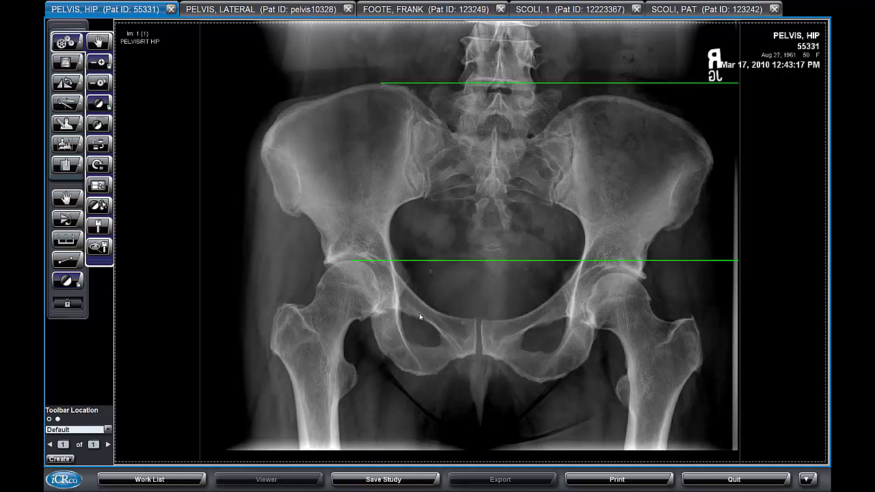
{"action": "left_click", "coordinate": [288, 304]}
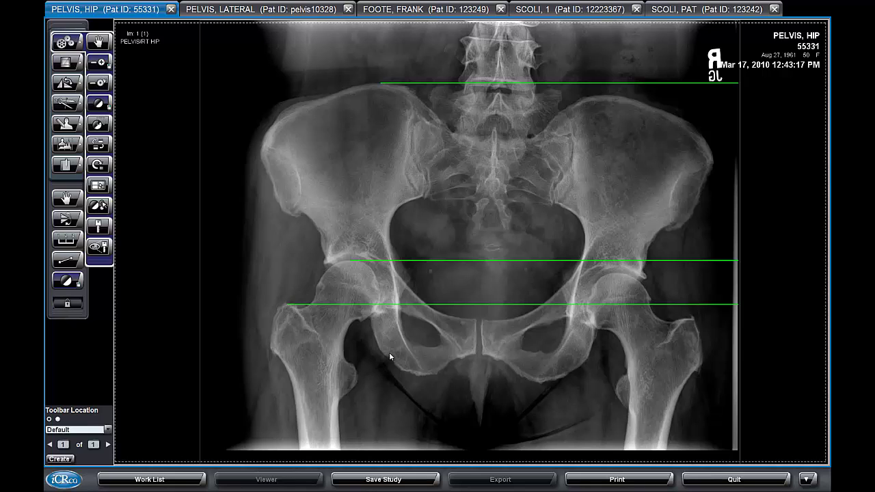
{"action": "left_click", "coordinate": [605, 94]}
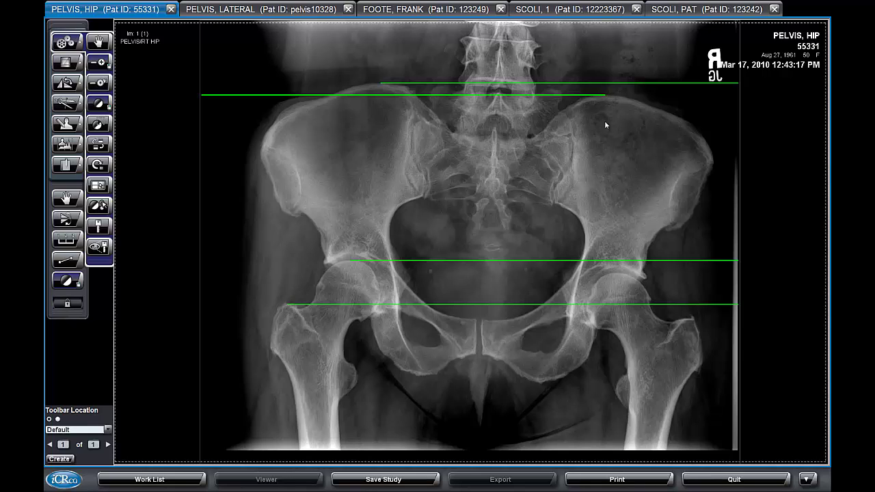
{"action": "mouse_move", "coordinate": [605, 94]}
{"action": "left_mouse_down"}
{"action": "mouse_move", "coordinate": [601, 112]}
{"action": "mouse_move", "coordinate": [540, 162]}
{"action": "mouse_move", "coordinate": [494, 158]}
{"action": "mouse_move", "coordinate": [508, 123]}
{"action": "mouse_move", "coordinate": [536, 149]}
{"action": "mouse_move", "coordinate": [601, 112]}
{"action": "mouse_move", "coordinate": [603, 99]}
{"action": "left_mouse_up"}
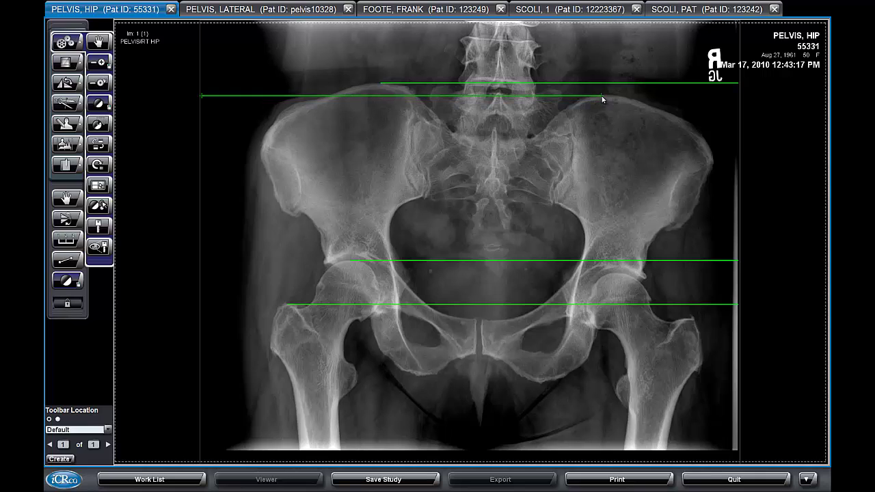
{"action": "left_click", "coordinate": [695, 12]}
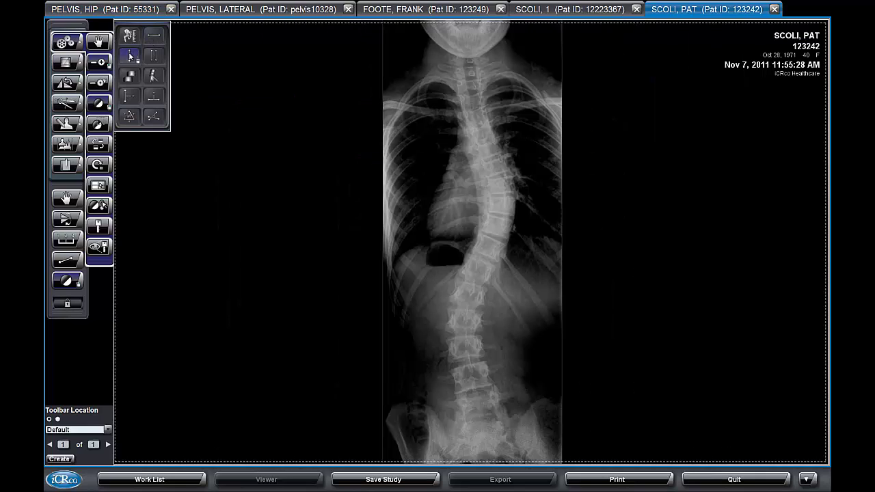
Drop a vertical plumb line down the spine X-ray and return to the pelvis image
{"action": "left_click", "coordinate": [469, 60]}
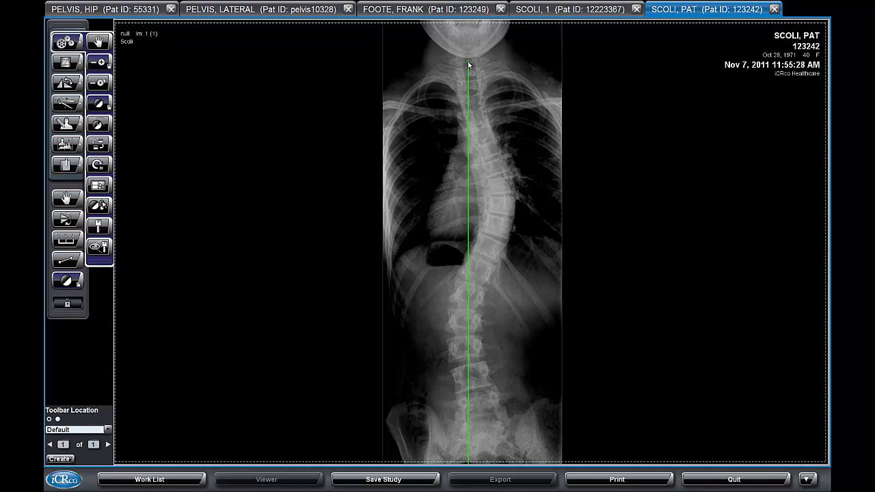
{"action": "left_click", "coordinate": [481, 435]}
{"action": "key", "text": "ctrl+Tab"}
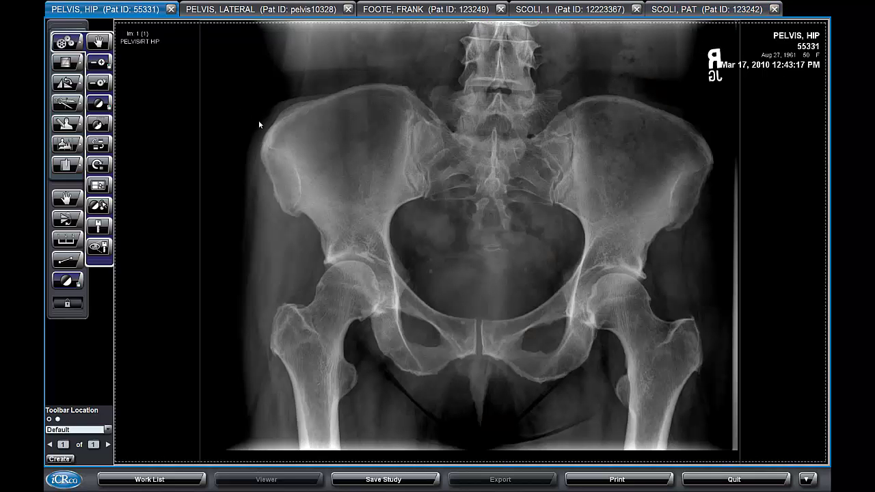
Measure 234 mm between parallel lines at the iliac crest and lower pelvis
{"action": "right_click", "coordinate": [152, 54]}
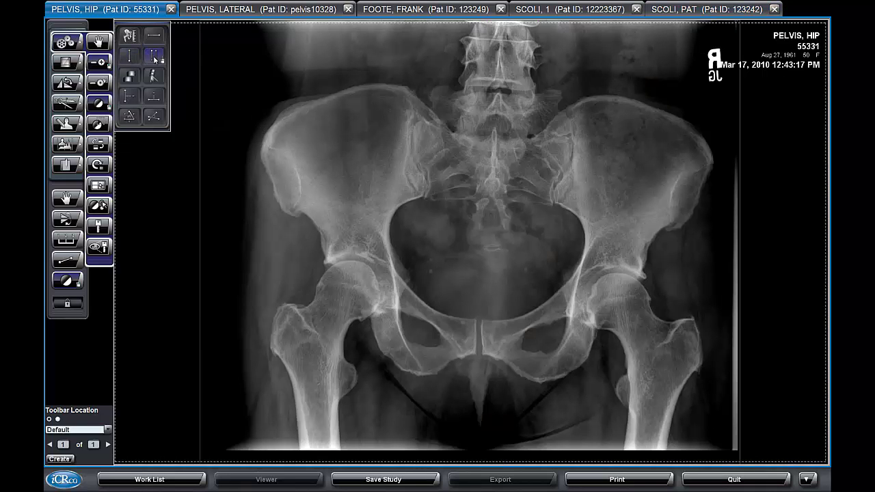
{"action": "left_click", "coordinate": [154, 60]}
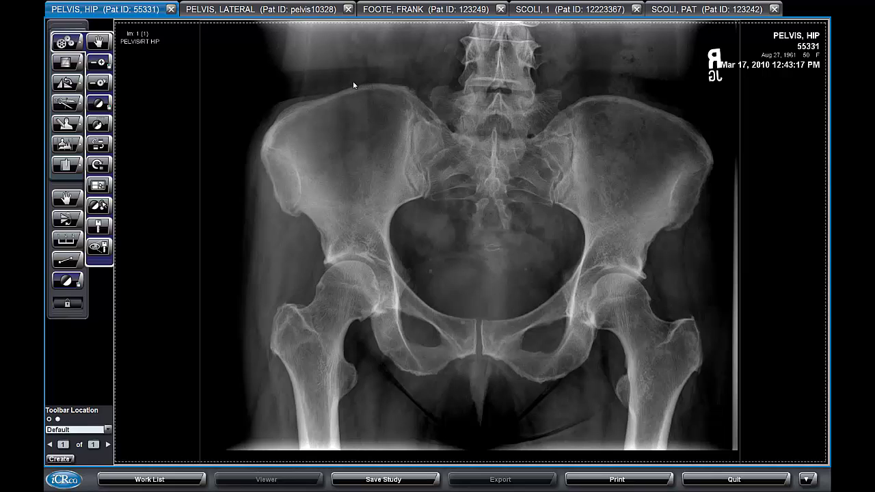
{"action": "left_click", "coordinate": [412, 83]}
{"action": "left_click", "coordinate": [421, 381]}
{"action": "left_click", "coordinate": [381, 348]}
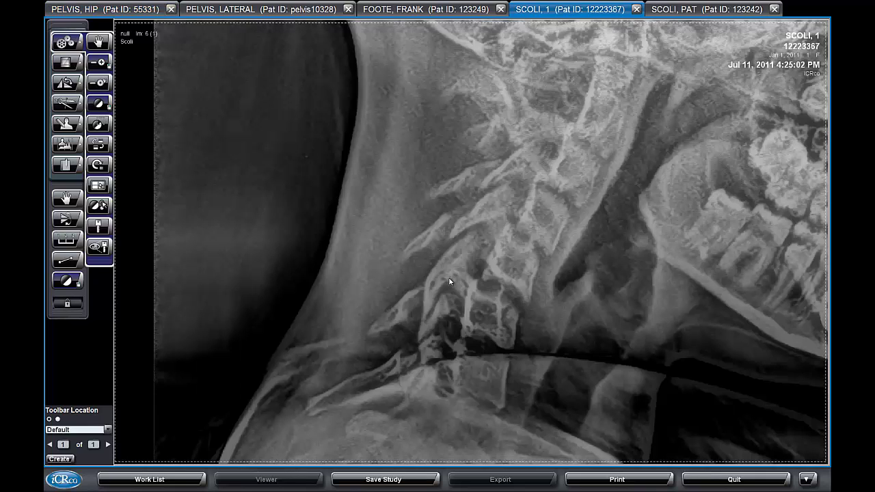
Add a vertebral offset measurement on the lowest cervical vertebra
{"action": "left_click", "coordinate": [66, 102]}
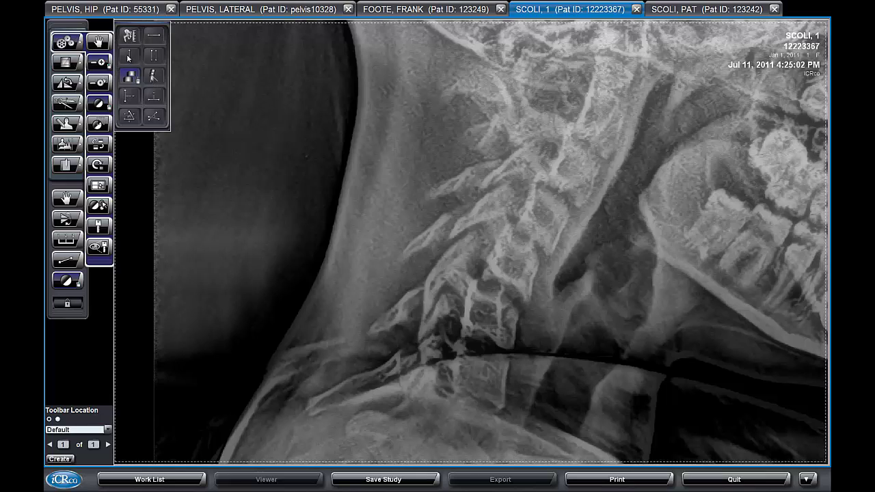
{"action": "left_click", "coordinate": [130, 77]}
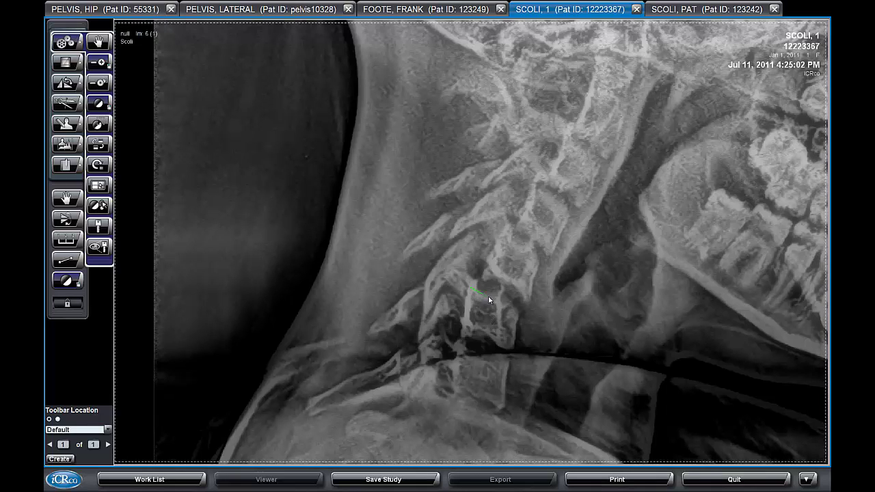
{"action": "left_click", "coordinate": [517, 310]}
{"action": "left_click", "coordinate": [540, 257]}
{"action": "left_click", "coordinate": [505, 250]}
Start offset measurements on the next vertebrae up to the uppermost one
{"action": "left_click", "coordinate": [534, 186]}
{"action": "left_click", "coordinate": [568, 208]}
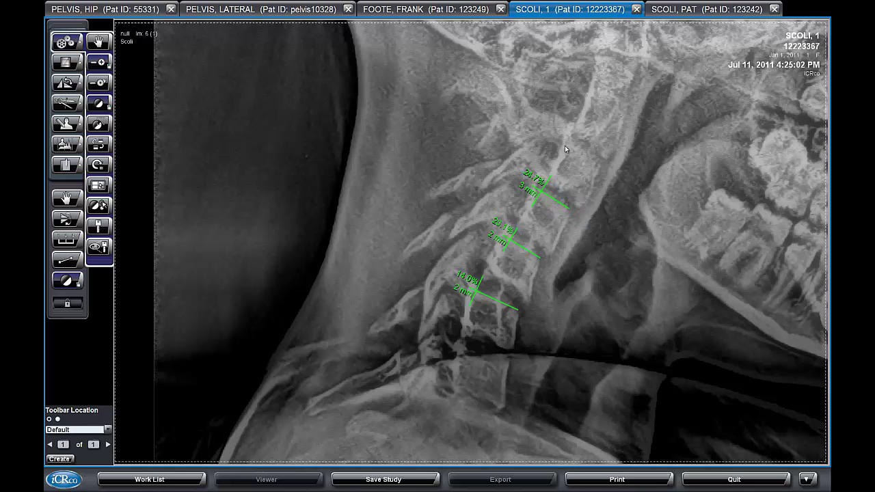
{"action": "left_click", "coordinate": [603, 162]}
Finish the top vertebra's offset, then draw a sacral angle from sacral base to femoral head
{"action": "left_click", "coordinate": [564, 156]}
{"action": "left_click", "coordinate": [260, 9]}
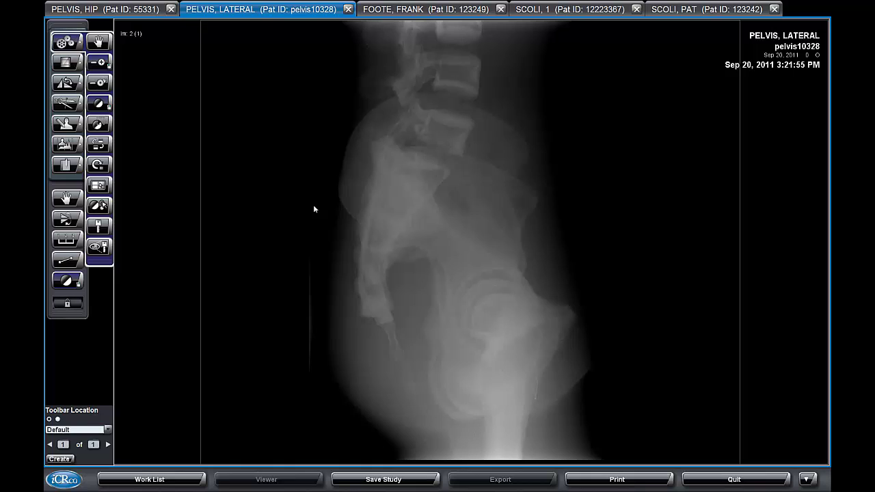
{"action": "mouse_move", "coordinate": [148, 68]}
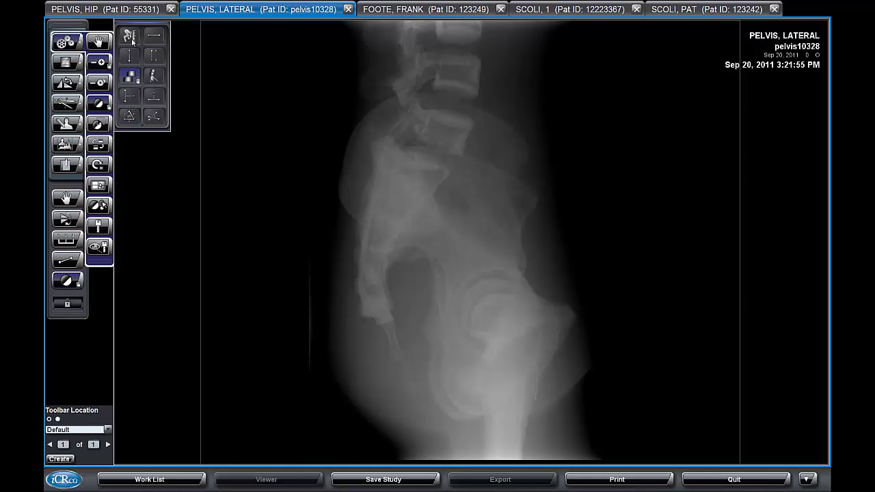
{"action": "left_click", "coordinate": [155, 77]}
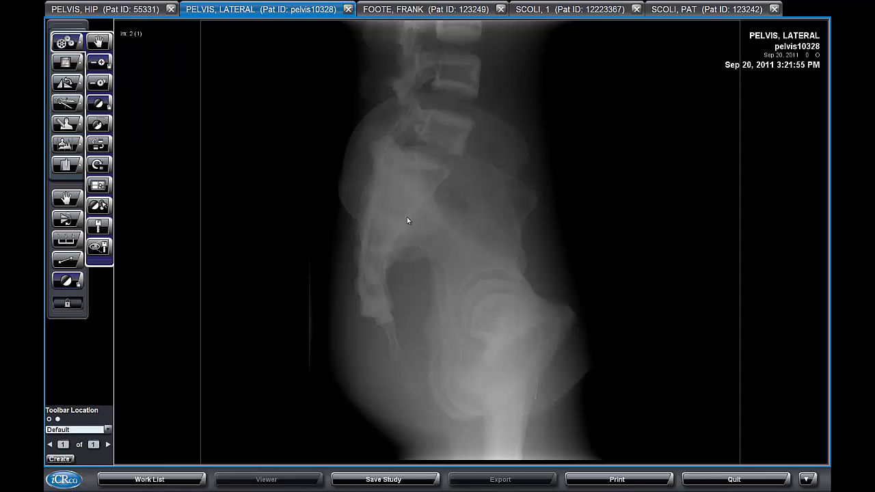
{"action": "left_click_drag", "start_coordinate": [400, 145], "coordinate": [448, 169]}
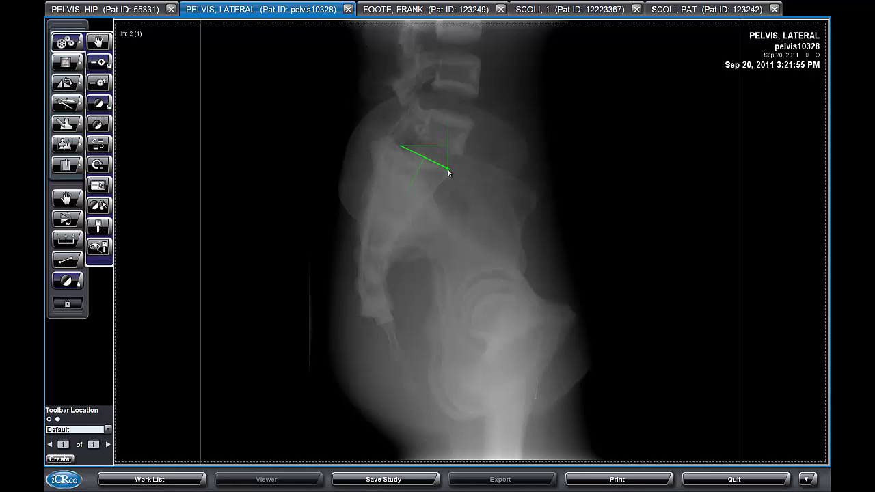
{"action": "left_click", "coordinate": [498, 320]}
Move the 25.8°, 50.1° and 24.3° angle labels clear of the lines
{"action": "left_click_drag", "start_coordinate": [429, 136], "coordinate": [433, 146]}
{"action": "left_click_drag", "start_coordinate": [432, 184], "coordinate": [419, 204]}
{"action": "left_click_drag", "start_coordinate": [495, 279], "coordinate": [501, 298]}
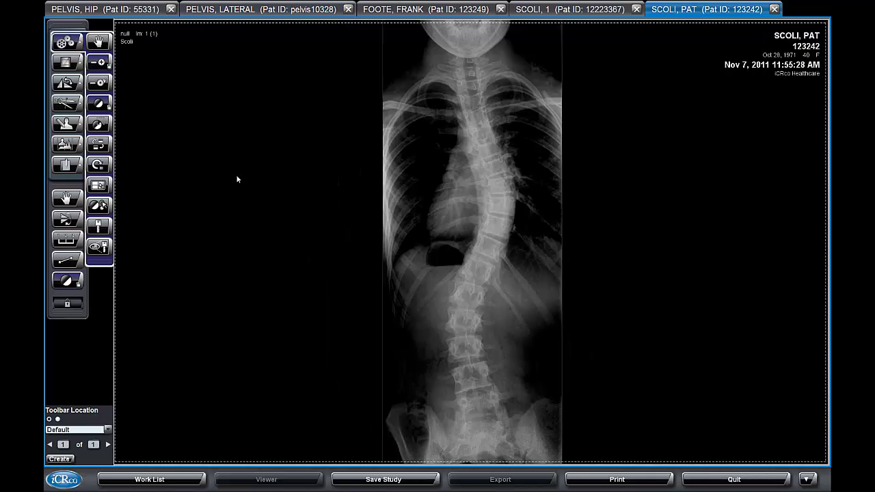
Drop a vertical plumb line from the neck and measure the apex vertebra's 40 mm offset
{"action": "right_click", "coordinate": [146, 67]}
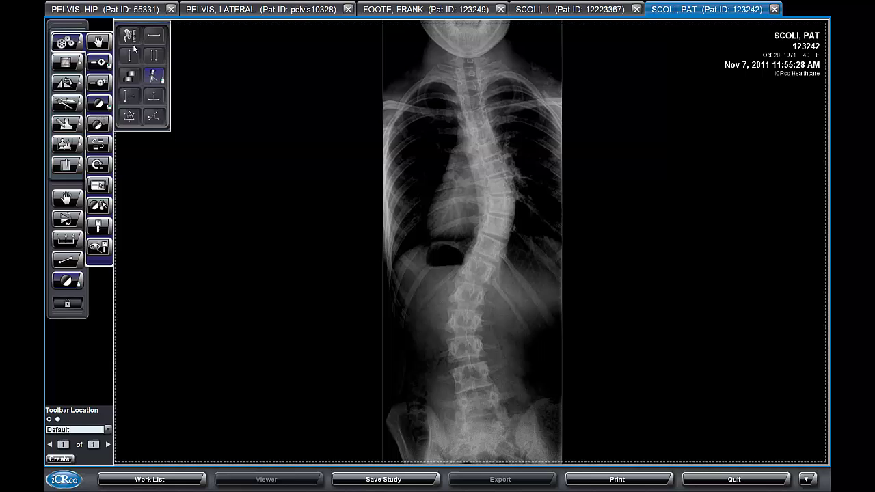
{"action": "left_click", "coordinate": [132, 99]}
{"action": "left_click", "coordinate": [469, 64]}
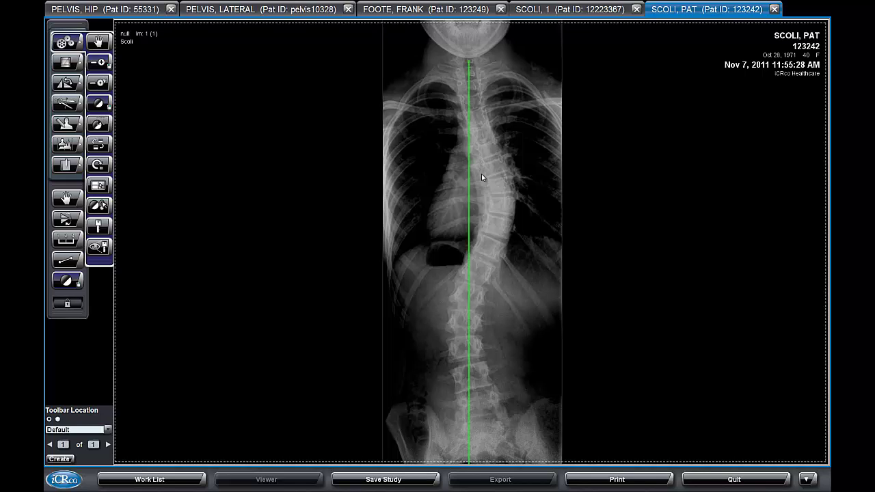
{"action": "left_click", "coordinate": [500, 203]}
Add horizontal distance lines at lumbosacral and hip-joint levels, each with a 10 mm reading
{"action": "left_click", "coordinate": [125, 11]}
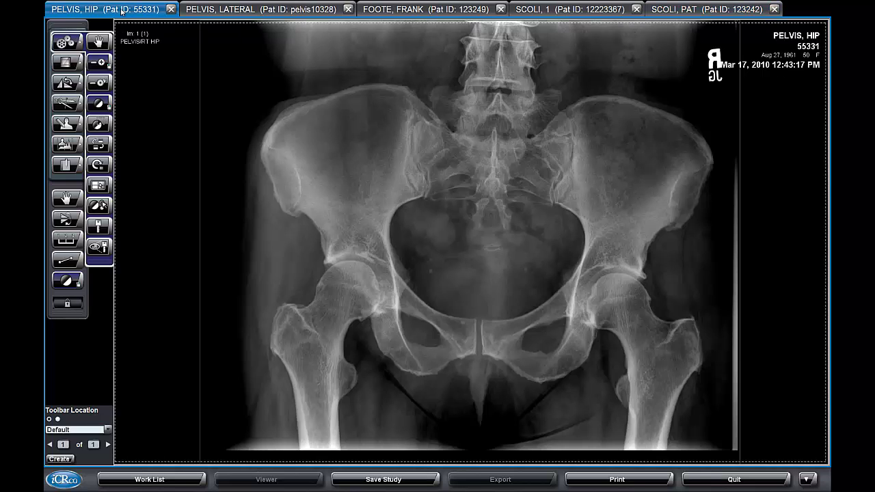
{"action": "right_click", "coordinate": [180, 92]}
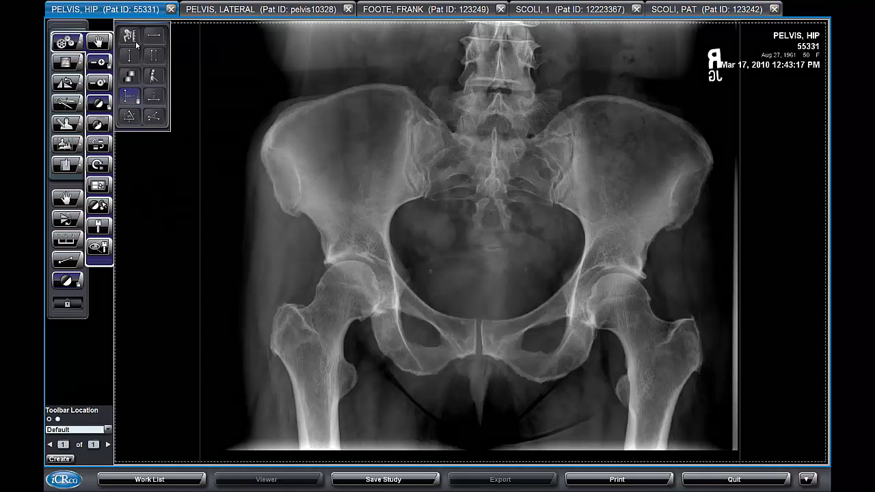
{"action": "left_click", "coordinate": [157, 99]}
{"action": "left_click", "coordinate": [377, 83]}
{"action": "left_click", "coordinate": [606, 97]}
{"action": "left_click_drag", "start_coordinate": [623, 91], "coordinate": [637, 97]}
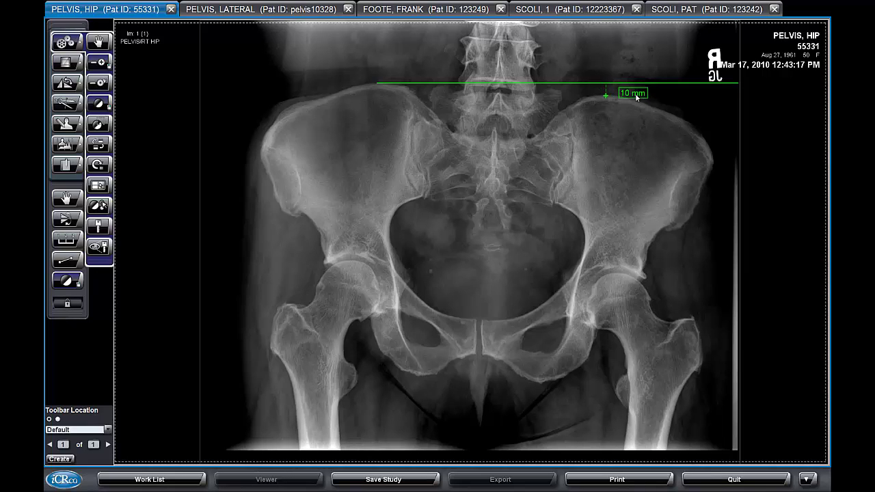
{"action": "left_click", "coordinate": [349, 261]}
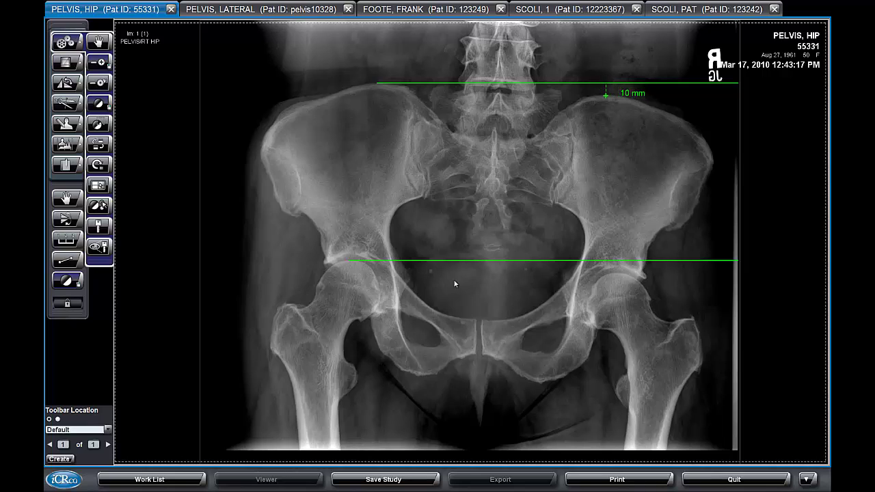
{"action": "left_click", "coordinate": [644, 275]}
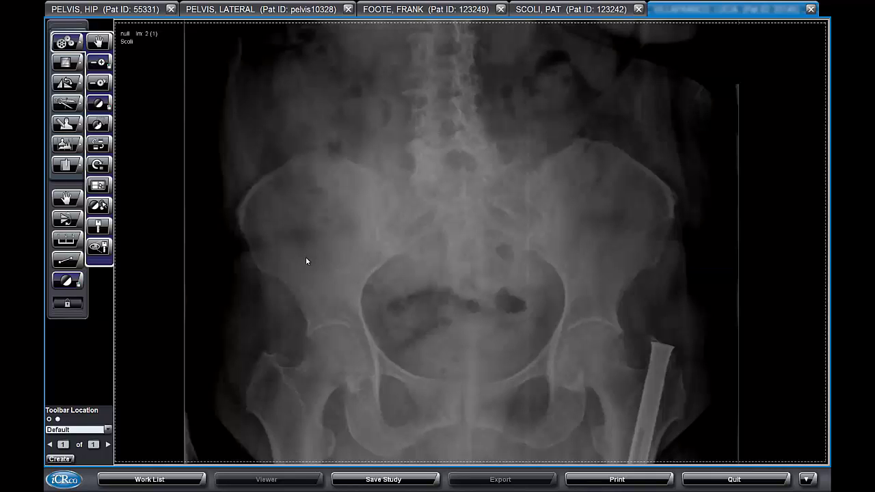
Measure the 87.8° angle between an iliac-crest line and a vertical spinal line, adjusting the label
{"action": "right_click", "coordinate": [156, 98]}
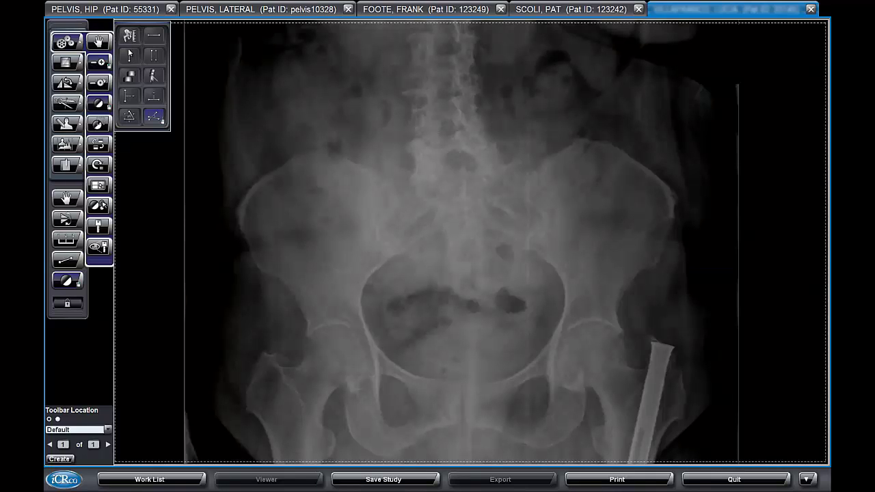
{"action": "left_click", "coordinate": [155, 119]}
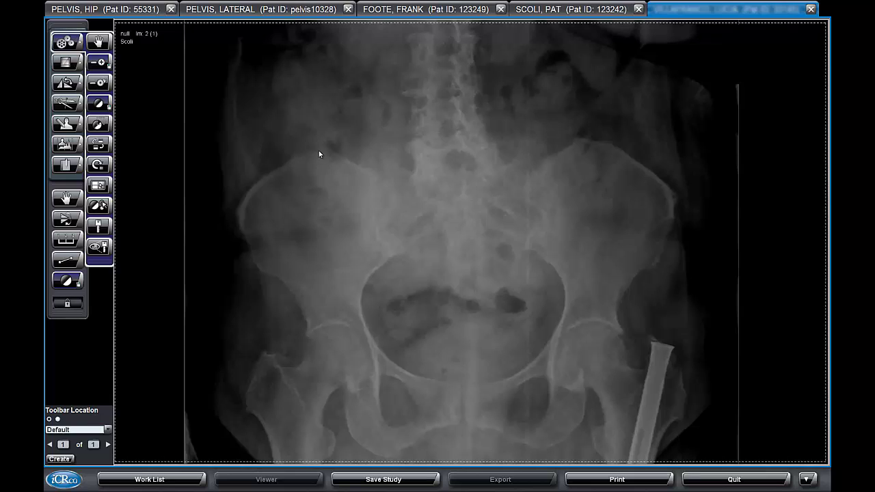
{"action": "left_click_drag", "start_coordinate": [320, 150], "coordinate": [584, 140]}
{"action": "left_click_drag", "start_coordinate": [463, 198], "coordinate": [451, 67]}
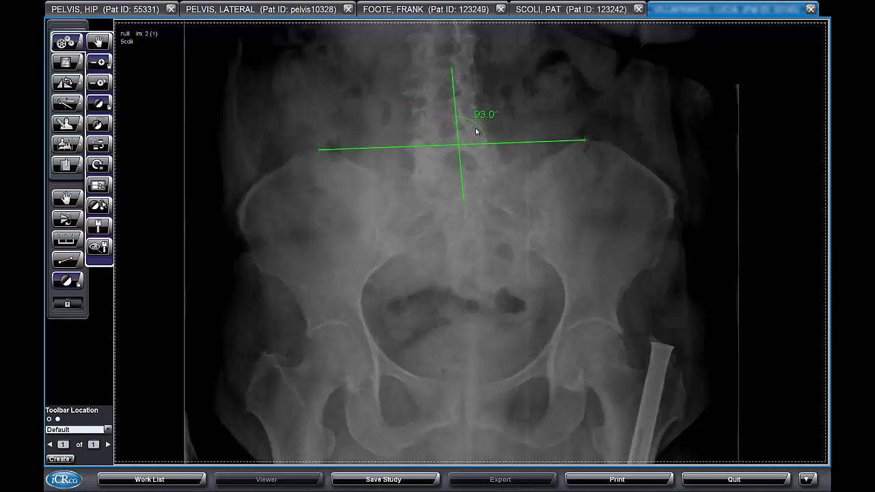
{"action": "left_click", "coordinate": [434, 165]}
{"action": "left_click_drag", "start_coordinate": [458, 111], "coordinate": [466, 358]}
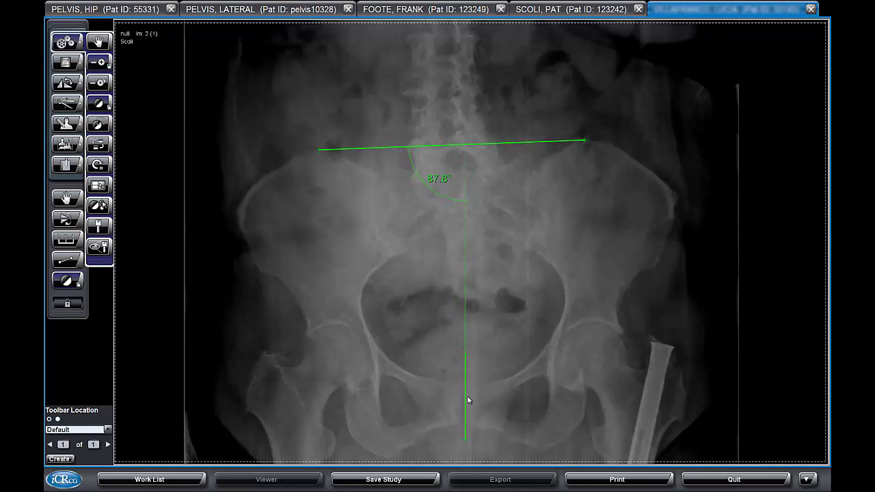
{"action": "mouse_move", "coordinate": [437, 182]}
{"action": "left_mouse_down"}
{"action": "mouse_move", "coordinate": [485, 181]}
{"action": "mouse_move", "coordinate": [488, 128]}
{"action": "mouse_move", "coordinate": [456, 117]}
{"action": "mouse_move", "coordinate": [432, 180]}
{"action": "left_mouse_up"}
In the Advanced Toolset, set the first measurement to green at 2" size
{"action": "key", "text": "ctrl+Tab"}
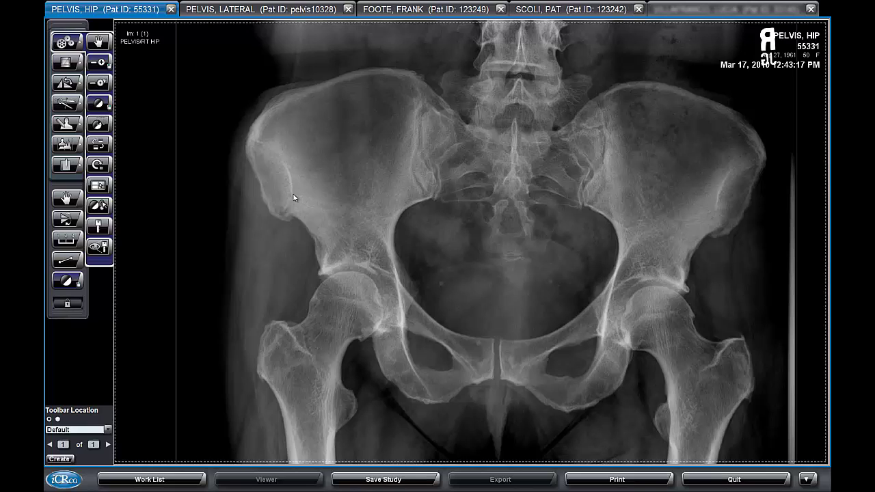
{"action": "right_click", "coordinate": [143, 66]}
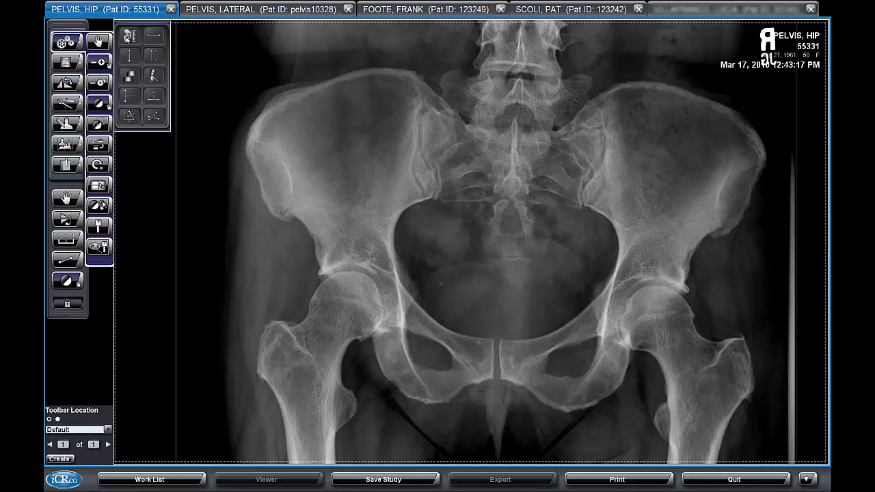
{"action": "left_click", "coordinate": [127, 37]}
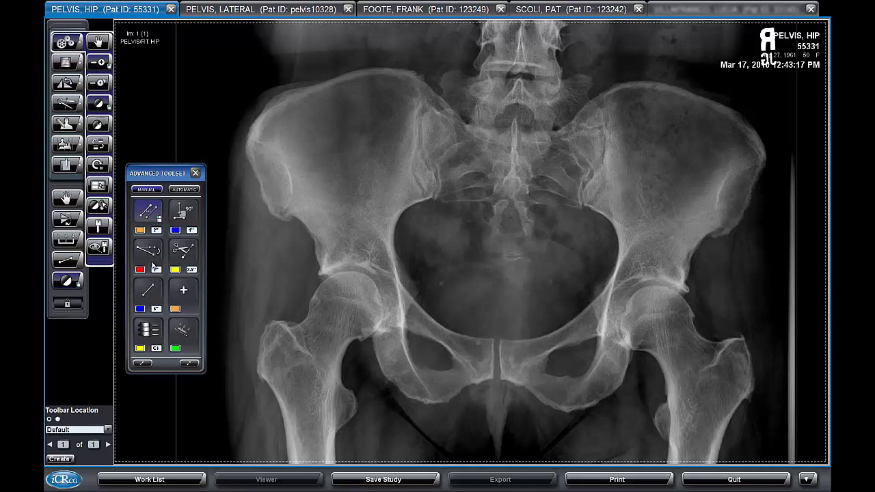
{"action": "left_click", "coordinate": [140, 231]}
{"action": "left_click", "coordinate": [156, 250]}
{"action": "left_click", "coordinate": [156, 230]}
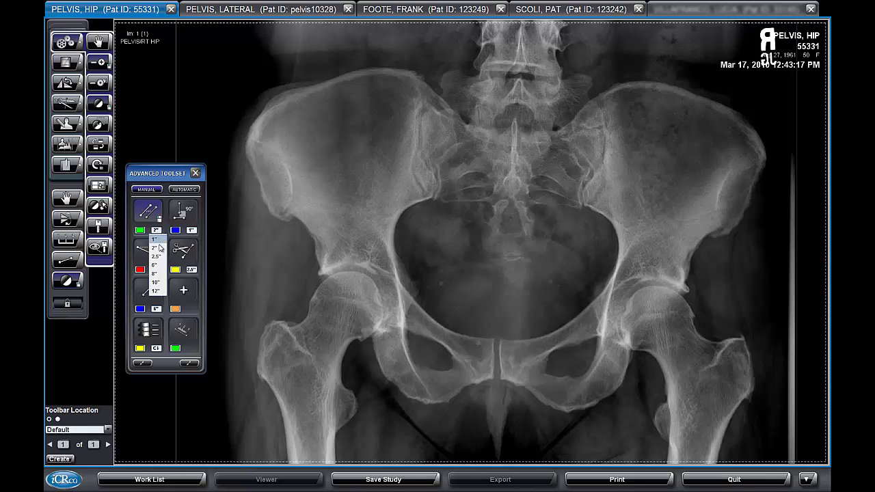
{"action": "left_click", "coordinate": [159, 248]}
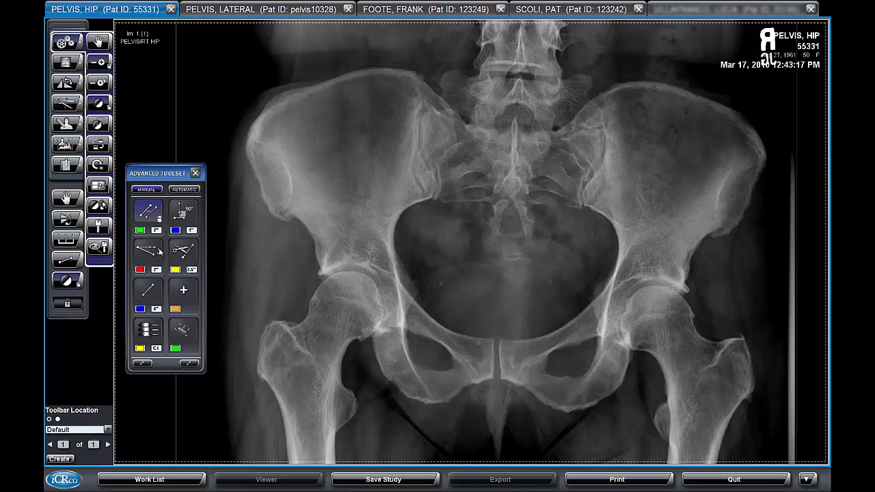
Draw a line down the sacrum and a 1" line over the pubic symphysis
{"action": "left_click", "coordinate": [149, 291]}
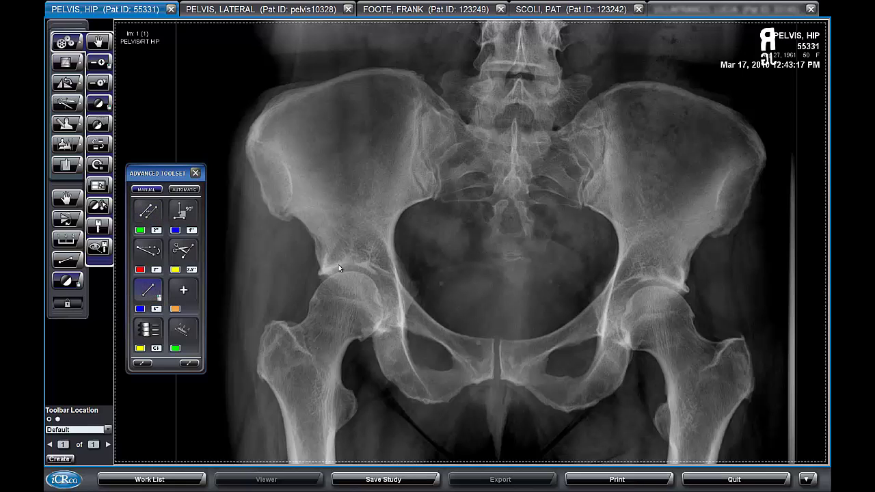
{"action": "left_click_drag", "start_coordinate": [513, 124], "coordinate": [510, 193]}
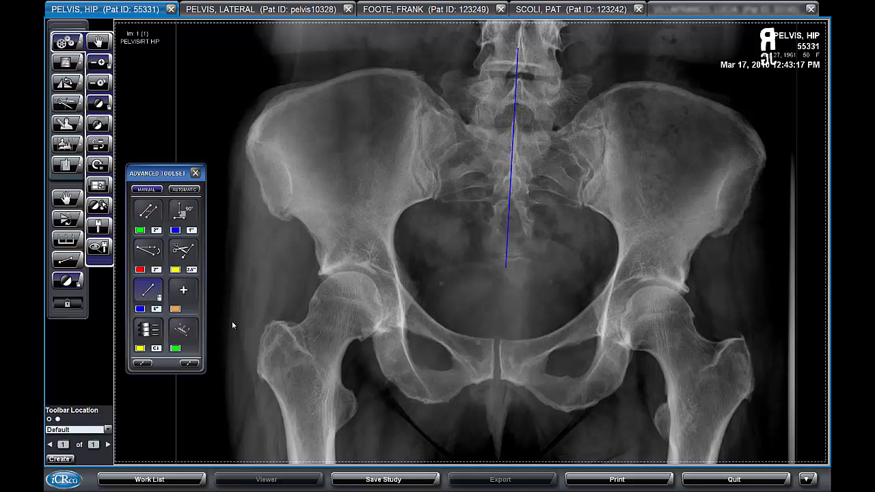
{"action": "left_click", "coordinate": [156, 309]}
{"action": "left_click", "coordinate": [154, 317]}
{"action": "left_click_drag", "start_coordinate": [497, 341], "coordinate": [496, 378]}
Delete the blue lines, draw a red femoral-head line reading 11 MD and a sacral line
{"action": "key", "text": "Delete"}
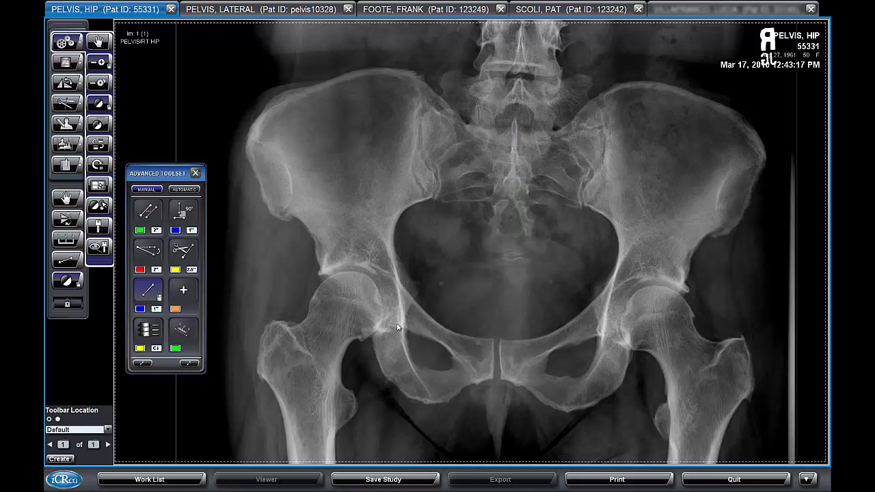
{"action": "left_click", "coordinate": [145, 255]}
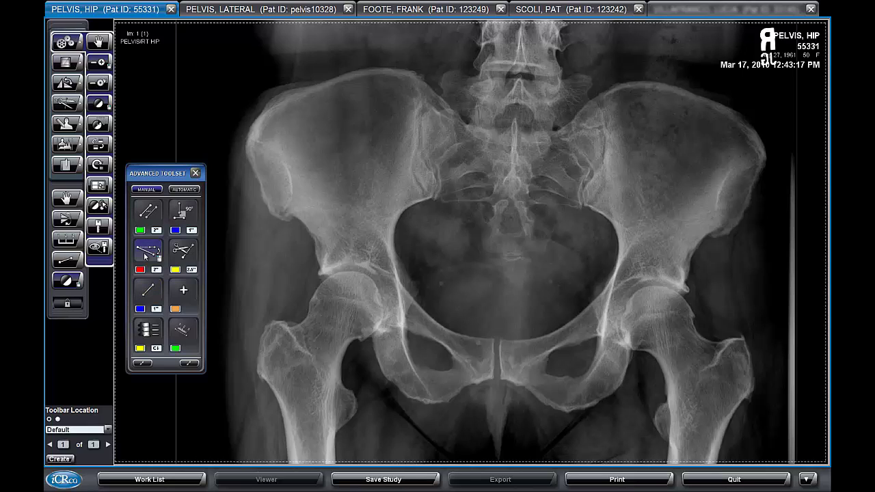
{"action": "left_click", "coordinate": [351, 272]}
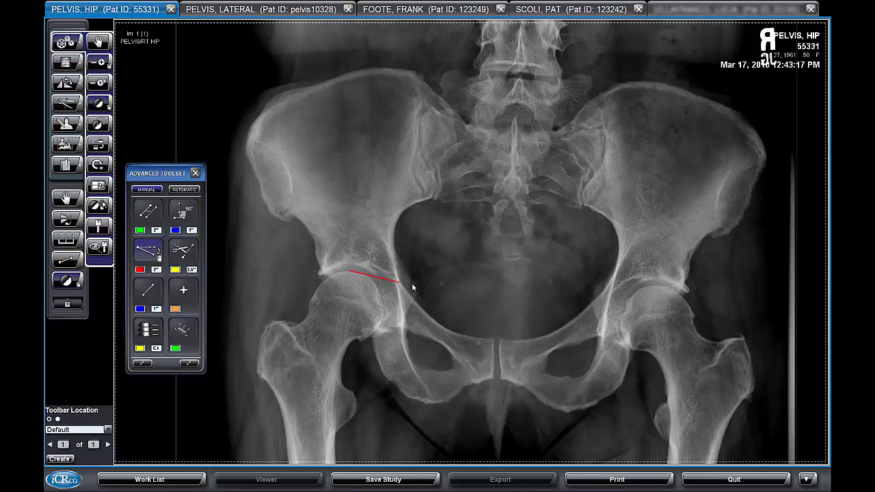
{"action": "left_click", "coordinate": [655, 288]}
{"action": "mouse_move", "coordinate": [350, 272]}
{"action": "left_mouse_down"}
{"action": "mouse_move", "coordinate": [345, 304]}
{"action": "mouse_move", "coordinate": [345, 261]}
{"action": "mouse_move", "coordinate": [348, 271]}
{"action": "left_mouse_up"}
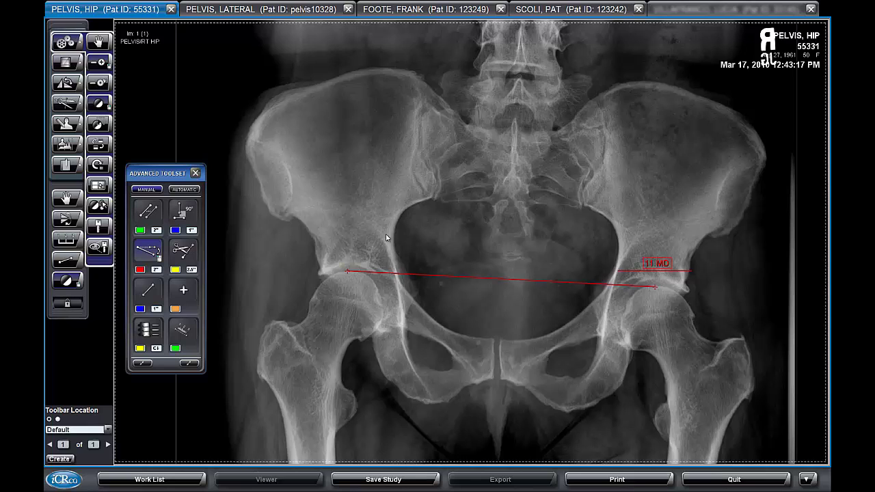
{"action": "left_click_drag", "start_coordinate": [386, 67], "coordinate": [641, 84]}
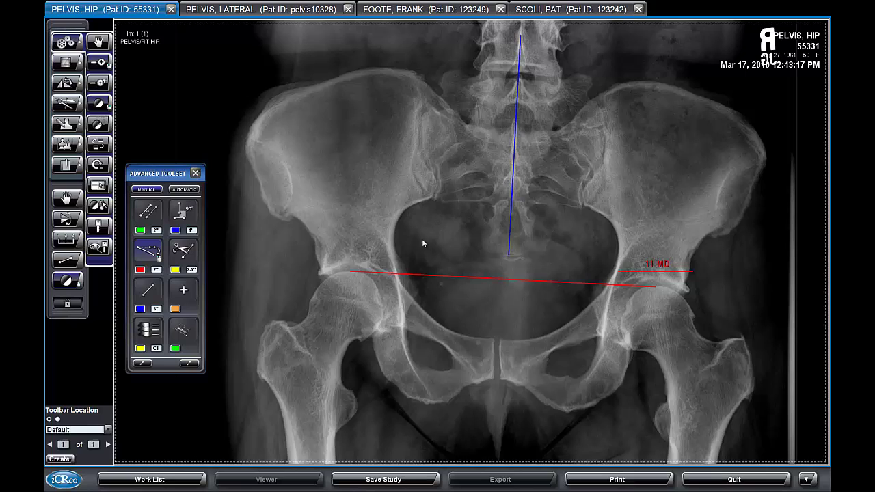
Parallel to the 11 MD line, mark both iliac crests and the ischial tuberosity; add four spinal-line parallels
{"action": "left_click", "coordinate": [147, 212]}
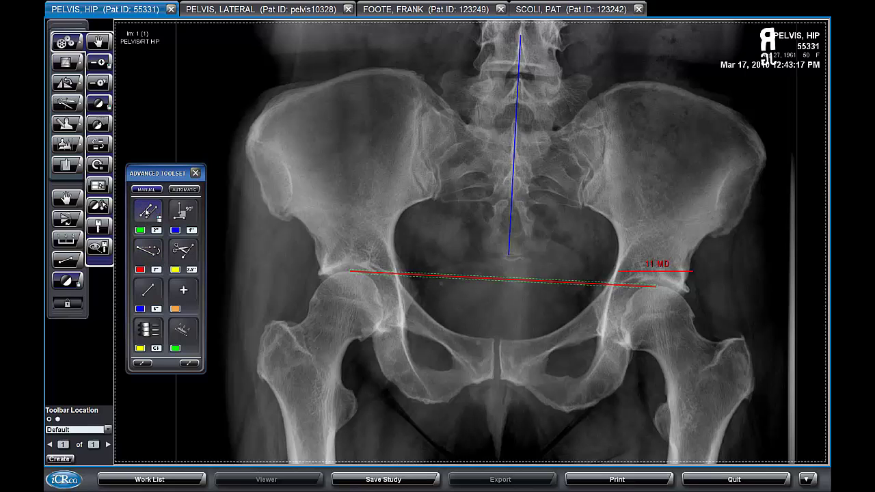
{"action": "left_click", "coordinate": [413, 277]}
{"action": "left_click", "coordinate": [394, 68]}
{"action": "left_click", "coordinate": [639, 79]}
{"action": "left_click", "coordinate": [428, 401]}
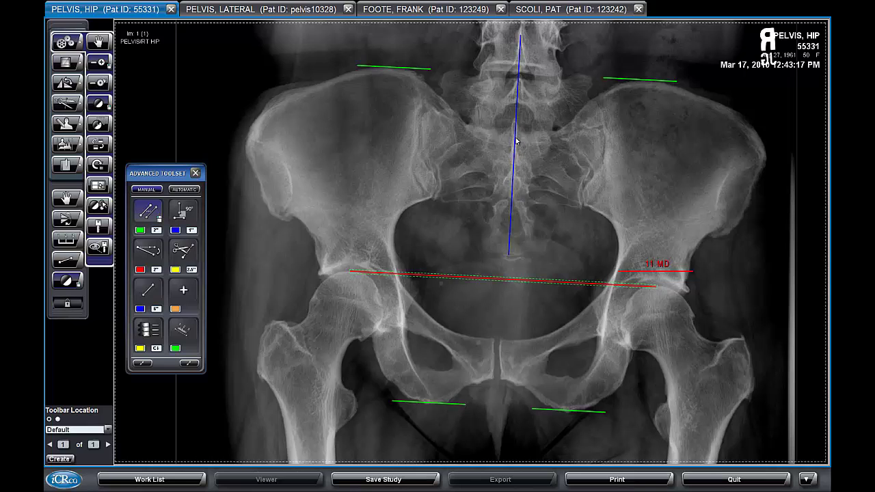
{"action": "left_click", "coordinate": [541, 153]}
{"action": "left_click", "coordinate": [577, 153]}
{"action": "left_click", "coordinate": [486, 157]}
{"action": "left_click", "coordinate": [444, 153]}
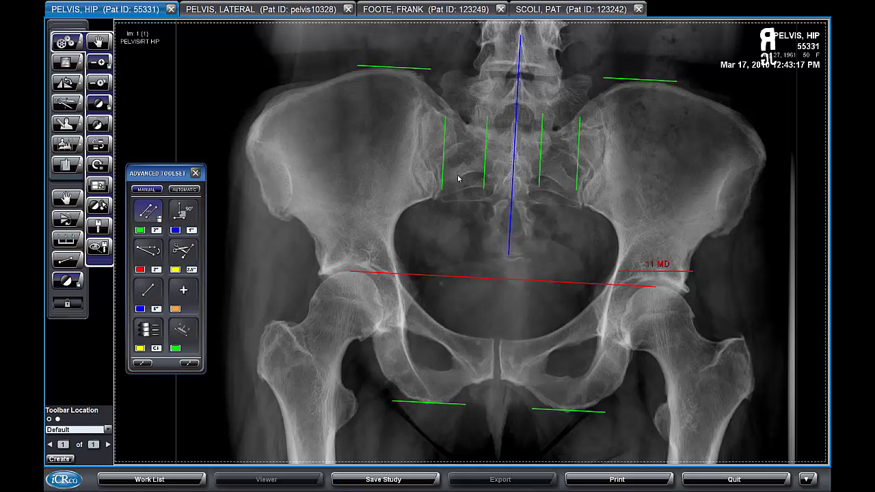
Add three short perpendicular lines on the iliac wing off the 11 MD line
{"action": "left_click", "coordinate": [185, 210]}
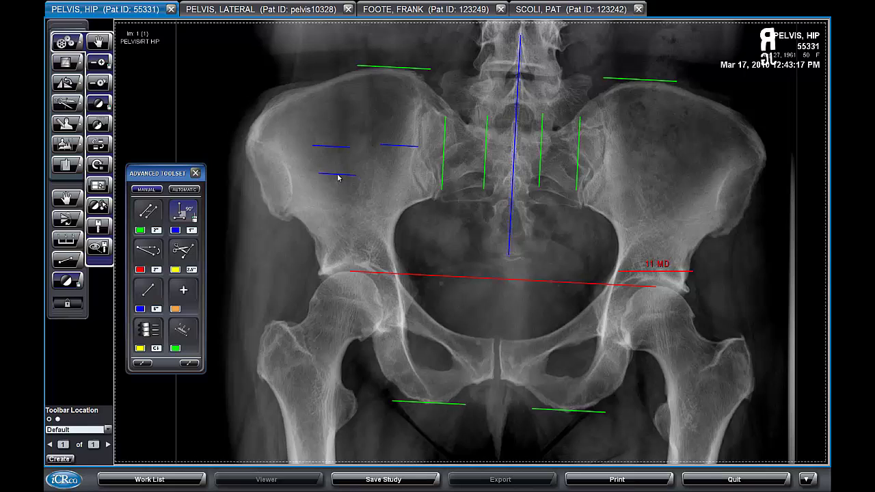
{"action": "left_click", "coordinate": [426, 276]}
{"action": "left_click", "coordinate": [469, 306]}
{"action": "left_click", "coordinate": [487, 307]}
{"action": "left_click", "coordinate": [522, 309]}
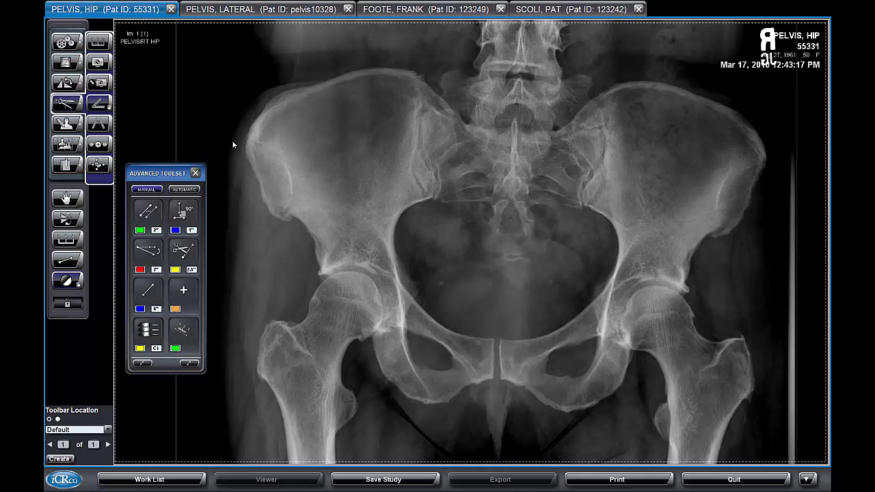
Measure a 35.5° angle on the iliac wing and draw a parallel reference line beside it
{"action": "mouse_move", "coordinate": [407, 121]}
{"action": "left_mouse_down"}
{"action": "mouse_move", "coordinate": [337, 192]}
{"action": "mouse_move", "coordinate": [462, 168]}
{"action": "left_mouse_up"}
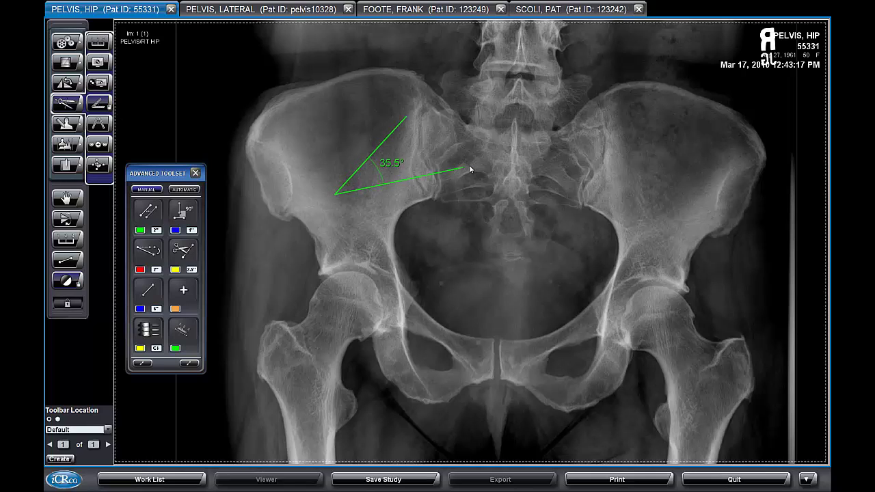
{"action": "left_click", "coordinate": [148, 213]}
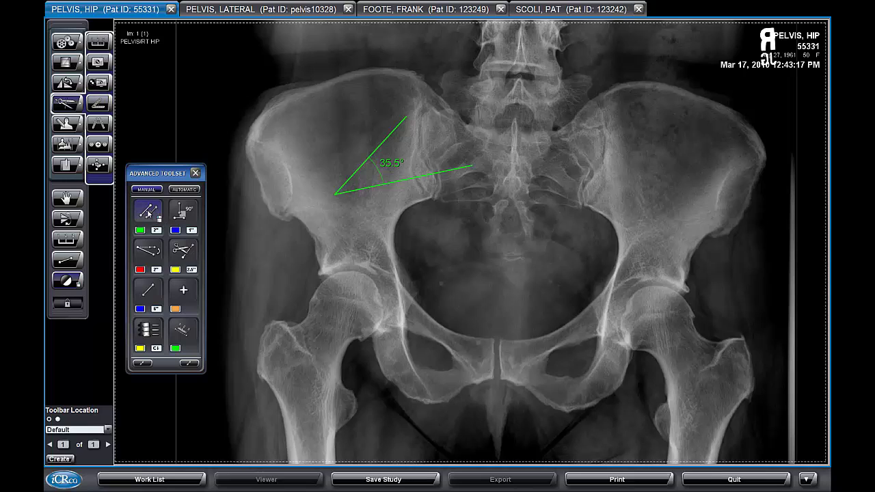
{"action": "left_click", "coordinate": [393, 181]}
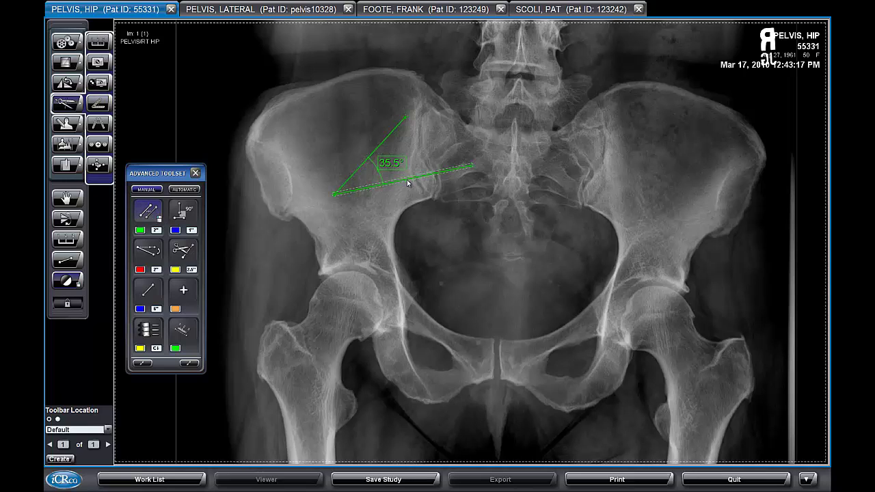
{"action": "left_click", "coordinate": [414, 242]}
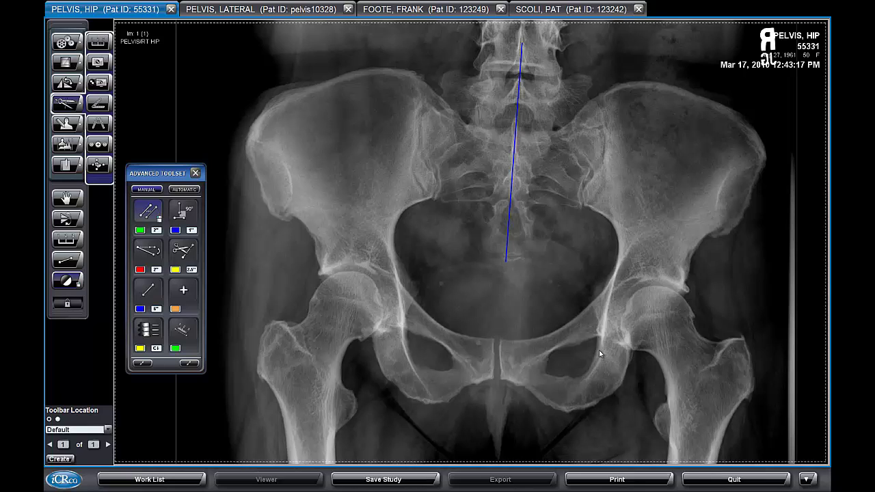
Shift the yellow line over the pubic symphysis and draw green lines at the sacroiliac joint and left ilium
{"action": "left_click", "coordinate": [188, 252]}
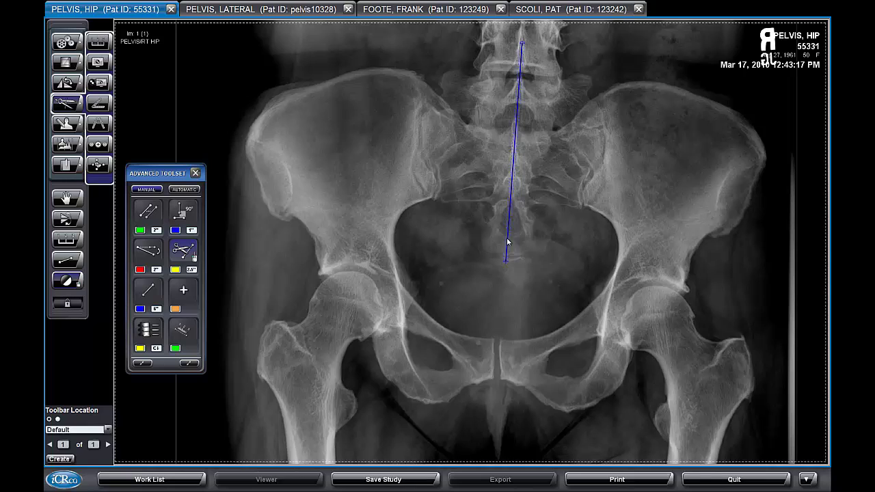
{"action": "mouse_move", "coordinate": [500, 360]}
{"action": "left_mouse_down"}
{"action": "mouse_move", "coordinate": [498, 387]}
{"action": "mouse_move", "coordinate": [505, 328]}
{"action": "mouse_move", "coordinate": [508, 380]}
{"action": "mouse_move", "coordinate": [502, 311]}
{"action": "mouse_move", "coordinate": [500, 392]}
{"action": "mouse_move", "coordinate": [512, 198]}
{"action": "mouse_move", "coordinate": [500, 383]}
{"action": "mouse_move", "coordinate": [501, 357]}
{"action": "left_mouse_up"}
{"action": "left_click", "coordinate": [150, 217]}
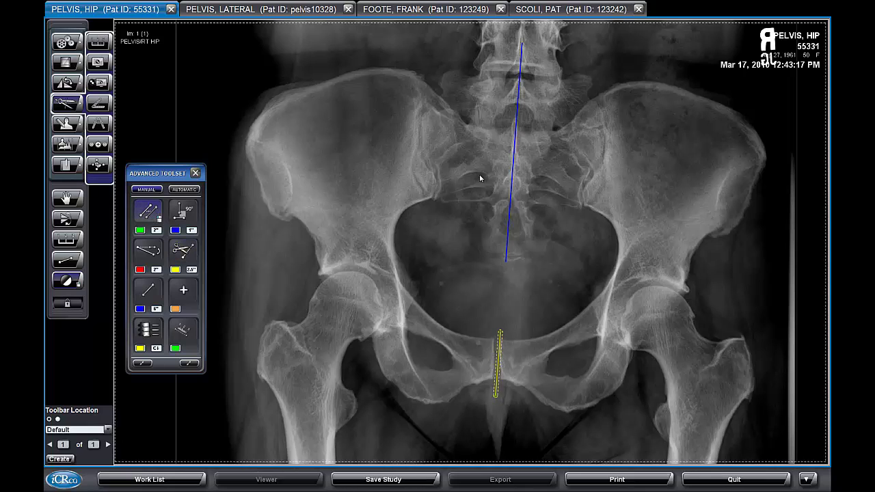
{"action": "left_click", "coordinate": [513, 164]}
{"action": "left_click", "coordinate": [432, 171]}
{"action": "left_click", "coordinate": [371, 164]}
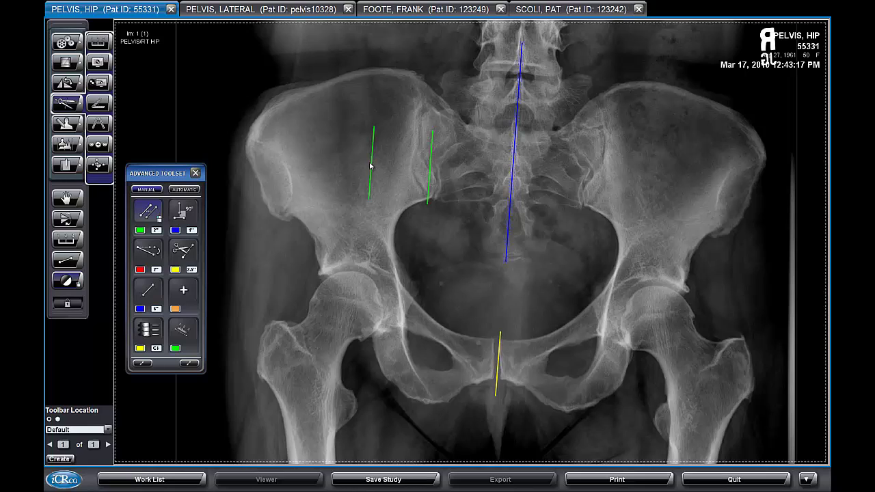
{"action": "left_click", "coordinate": [374, 131]}
{"action": "left_click_drag", "start_coordinate": [371, 146], "coordinate": [348, 146]}
{"action": "left_click_drag", "start_coordinate": [348, 185], "coordinate": [344, 208]}
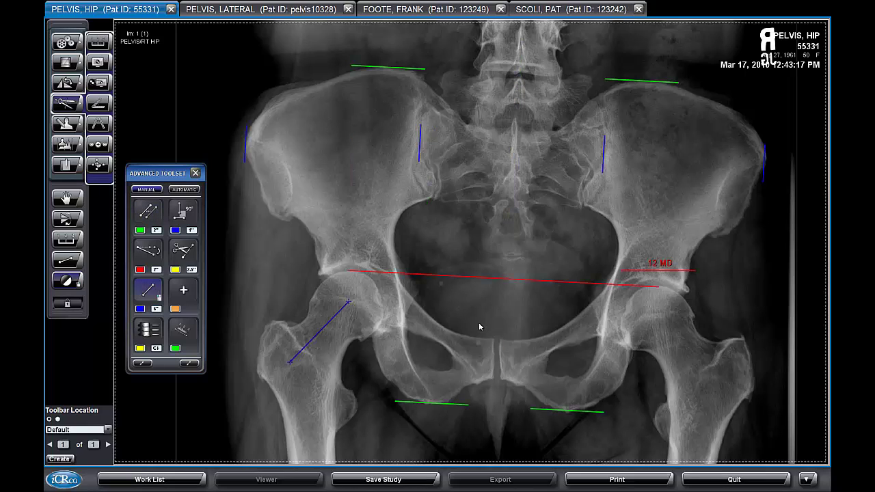
Place point markers on the pubic symphysis and two spots on the sacrum
{"action": "left_click", "coordinate": [191, 294]}
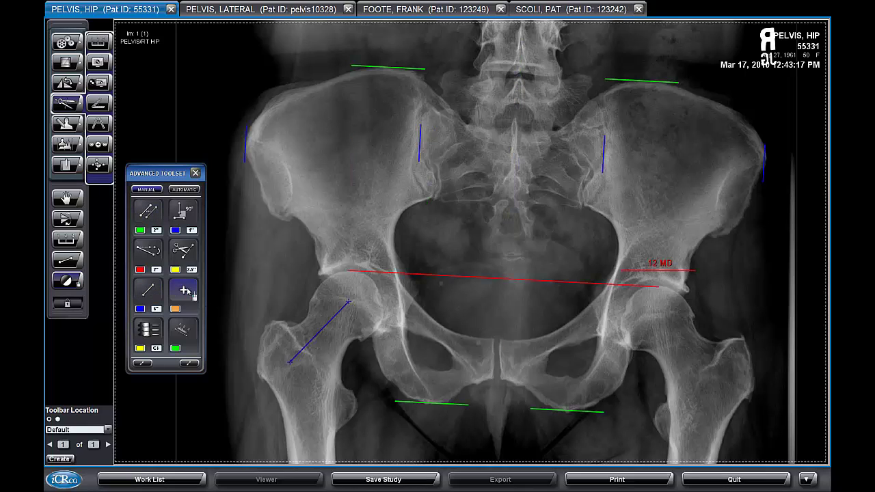
{"action": "left_click", "coordinate": [495, 360]}
{"action": "left_click", "coordinate": [514, 137]}
{"action": "left_click", "coordinate": [512, 204]}
Measure distances: pubic symphysis to sacral marker (109 mm), ischial to iliac crest line, sacrum to right crest
{"action": "left_click", "coordinate": [184, 332]}
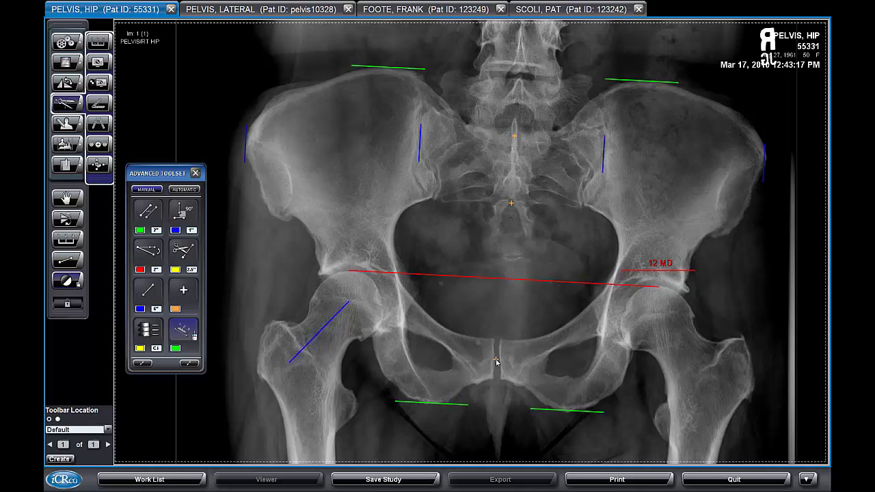
{"action": "left_click_drag", "start_coordinate": [497, 362], "coordinate": [511, 204]}
{"action": "left_click", "coordinate": [517, 247]}
{"action": "left_click", "coordinate": [411, 405]}
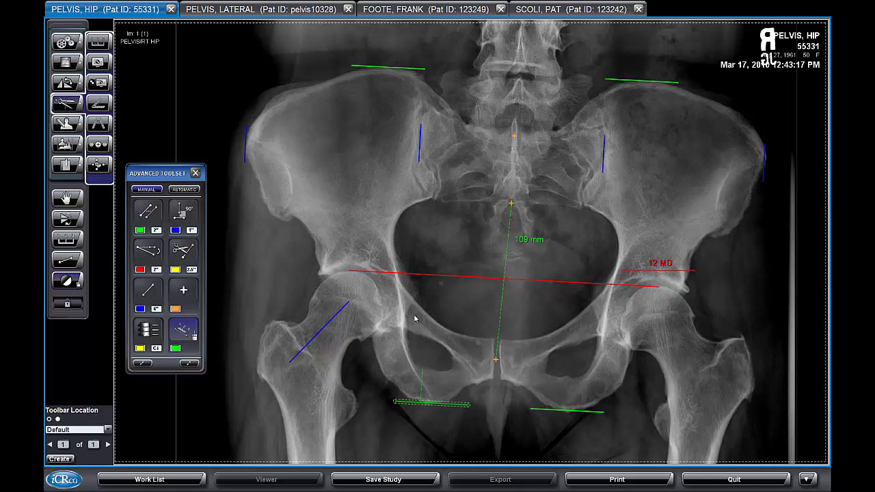
{"action": "left_click", "coordinate": [393, 69]}
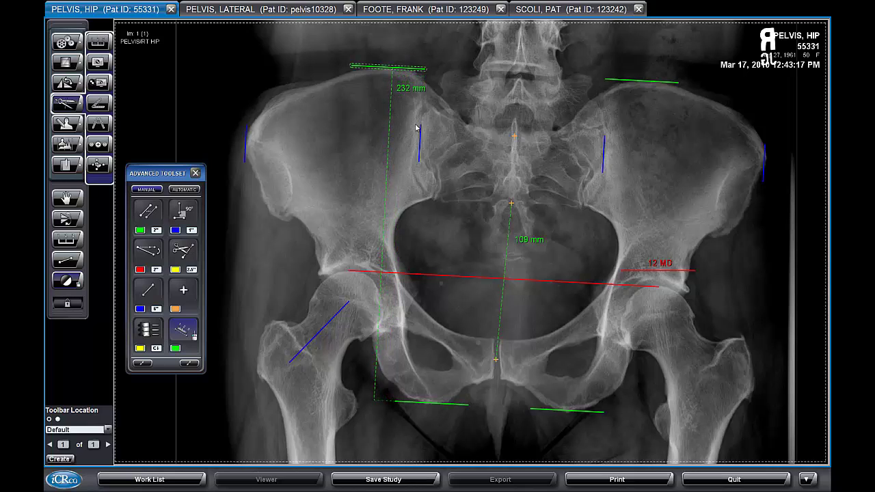
{"action": "left_click", "coordinate": [514, 136]}
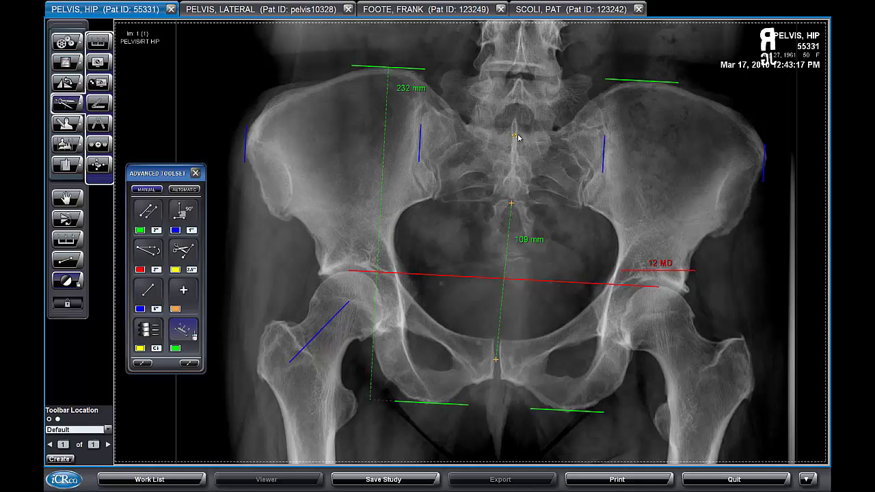
{"action": "left_click", "coordinate": [617, 83]}
Draw a 34.2° angle on the left ilium
{"action": "left_click", "coordinate": [100, 104]}
{"action": "left_click", "coordinate": [323, 89]}
{"action": "left_click", "coordinate": [259, 164]}
{"action": "left_click", "coordinate": [338, 146]}
{"action": "left_click_drag", "start_coordinate": [345, 146], "coordinate": [352, 141]}
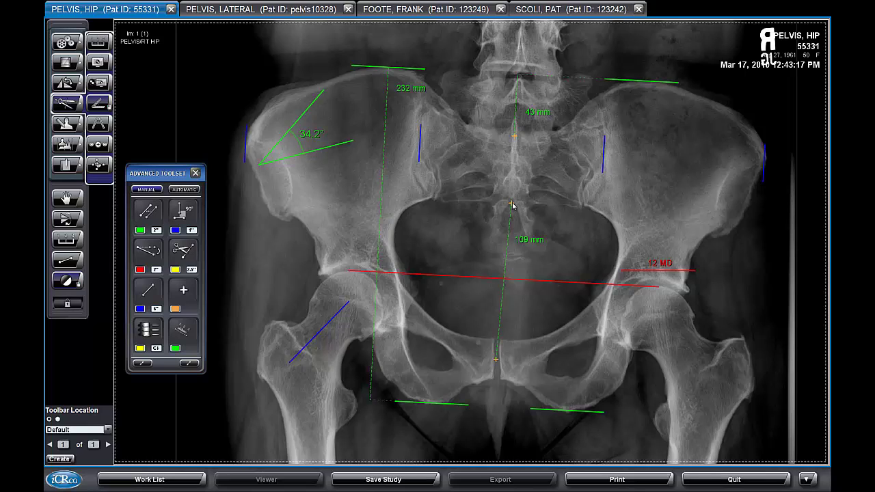
Measure the 70 mm distance from the middle sacral marker to the angle's lower arm
{"action": "left_click", "coordinate": [179, 330]}
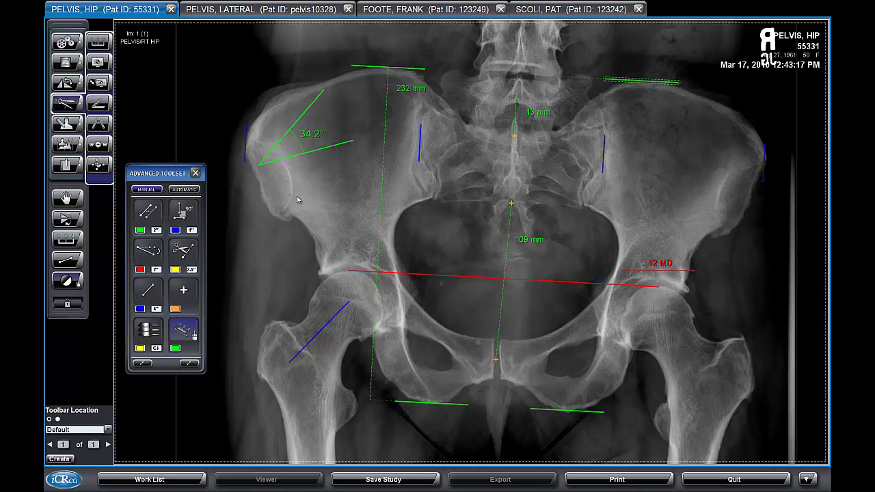
{"action": "left_click", "coordinate": [512, 204]}
{"action": "left_click", "coordinate": [323, 151]}
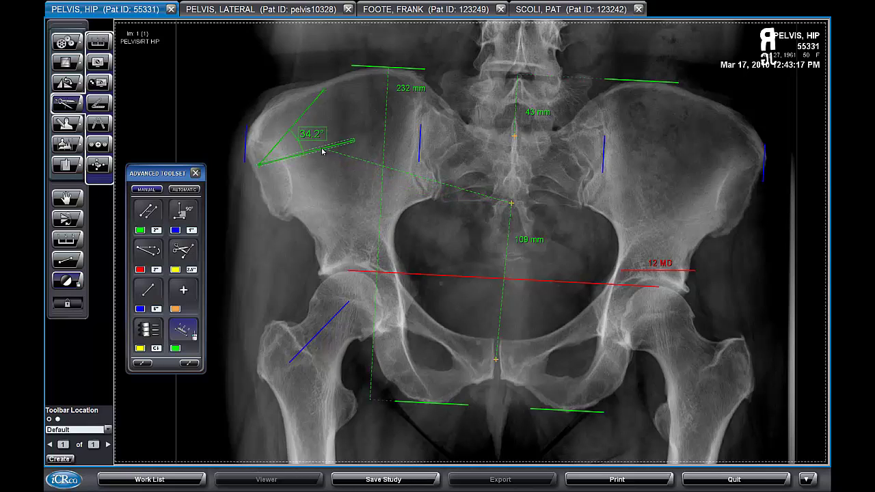
{"action": "left_click", "coordinate": [465, 142]}
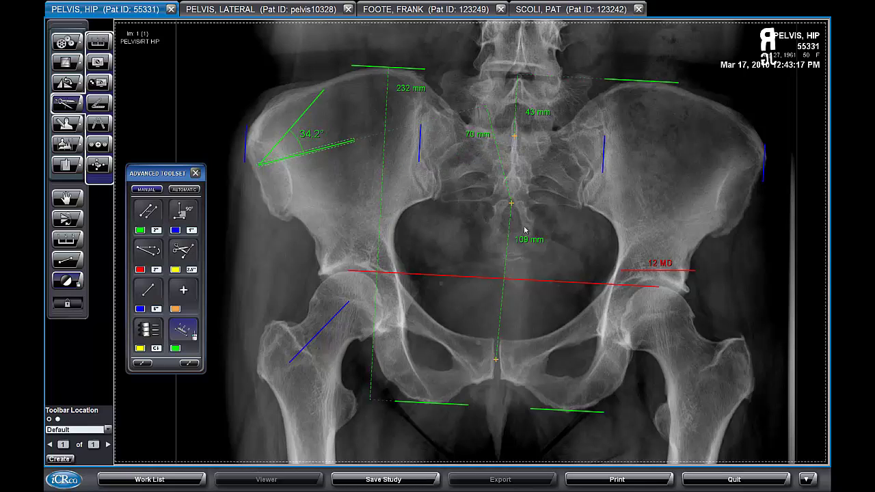
Fine-tune the sacral marker, 34.2° angle and top-left iliac crest line, giving 231, 69 and 110 mm
{"action": "mouse_move", "coordinate": [512, 205]}
{"action": "left_mouse_down"}
{"action": "mouse_move", "coordinate": [519, 221]}
{"action": "mouse_move", "coordinate": [504, 212]}
{"action": "mouse_move", "coordinate": [513, 202]}
{"action": "left_mouse_up"}
{"action": "mouse_move", "coordinate": [307, 156]}
{"action": "left_mouse_down"}
{"action": "mouse_move", "coordinate": [315, 165]}
{"action": "mouse_move", "coordinate": [314, 155]}
{"action": "left_mouse_up"}
{"action": "mouse_move", "coordinate": [399, 71]}
{"action": "left_mouse_down"}
{"action": "mouse_move", "coordinate": [400, 85]}
{"action": "mouse_move", "coordinate": [400, 71]}
{"action": "left_mouse_up"}
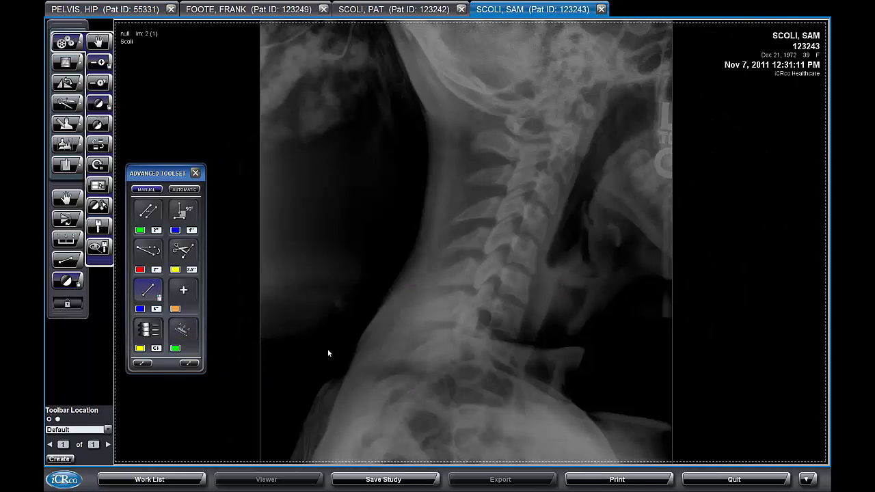
Label the cervical vertebrae starting from C1, pointing the C3, C4 and C5 arrows at their vertebrae
{"action": "left_click", "coordinate": [153, 334]}
{"action": "left_click", "coordinate": [157, 348]}
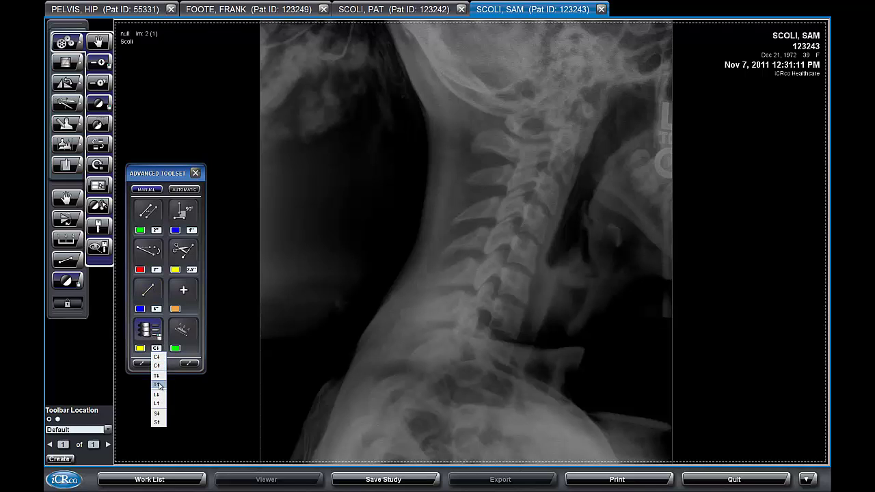
{"action": "left_click", "coordinate": [159, 366]}
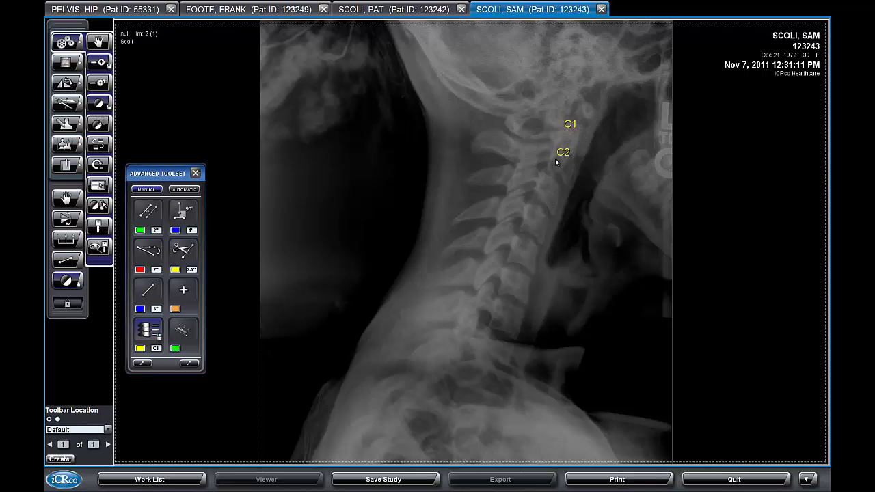
{"action": "left_click_drag", "start_coordinate": [490, 188], "coordinate": [549, 187]}
{"action": "left_click_drag", "start_coordinate": [483, 213], "coordinate": [536, 217]}
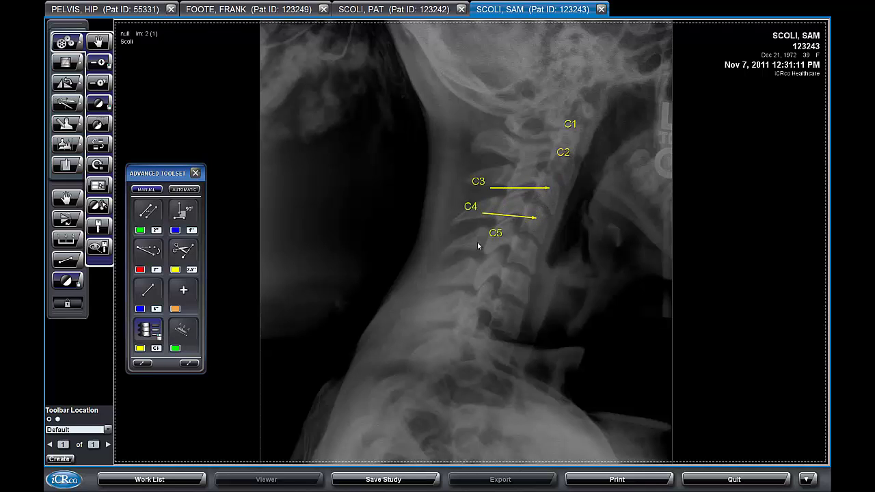
{"action": "left_click_drag", "start_coordinate": [491, 244], "coordinate": [523, 252]}
Add T4 and T5 arrow labels lower on the spine, then return to the pelvis study
{"action": "scroll", "coordinate": [449, 272], "scroll_direction": "down", "scroll_amount": 3}
{"action": "scroll", "coordinate": [445, 270], "scroll_direction": "down", "scroll_amount": 4}
{"action": "left_click", "coordinate": [310, 195]}
{"action": "left_click", "coordinate": [341, 208]}
{"action": "left_click", "coordinate": [330, 242]}
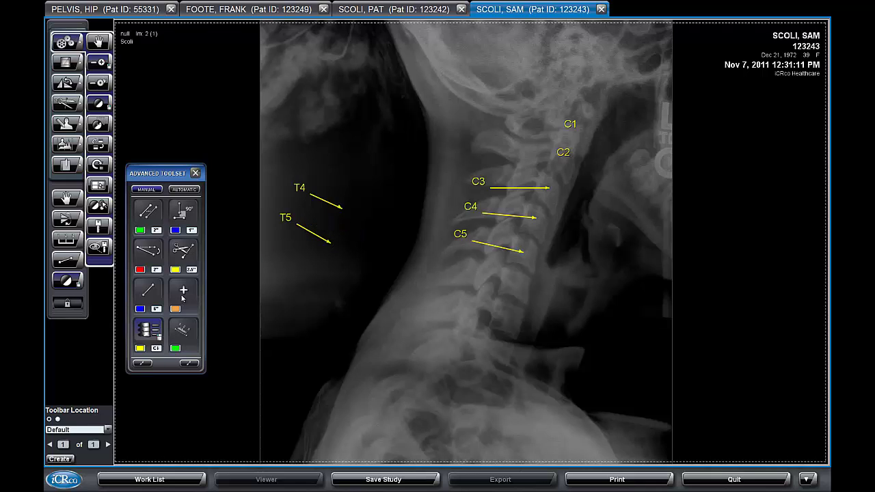
{"action": "left_click", "coordinate": [285, 218]}
{"action": "key", "text": "ctrl+Tab"}
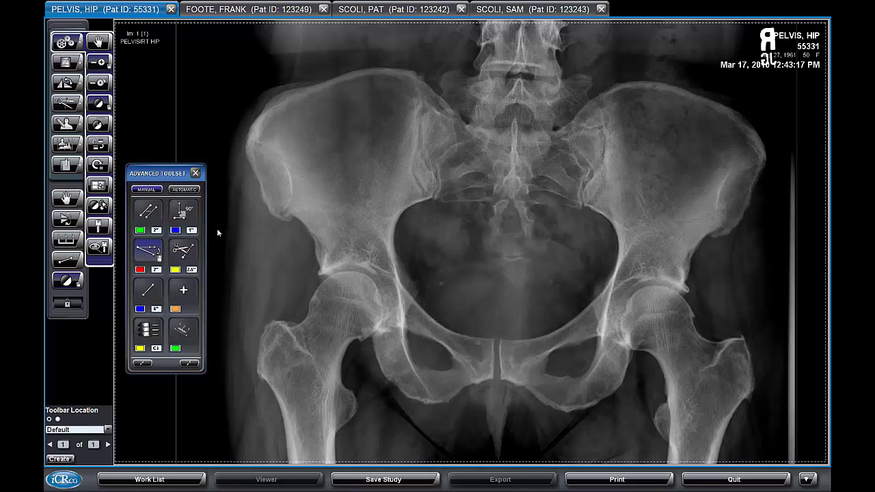
Start the automatic analysis and mark femoral heads, iliac crests, ischial tuberosities and pubic symphysis
{"action": "left_click", "coordinate": [185, 190]}
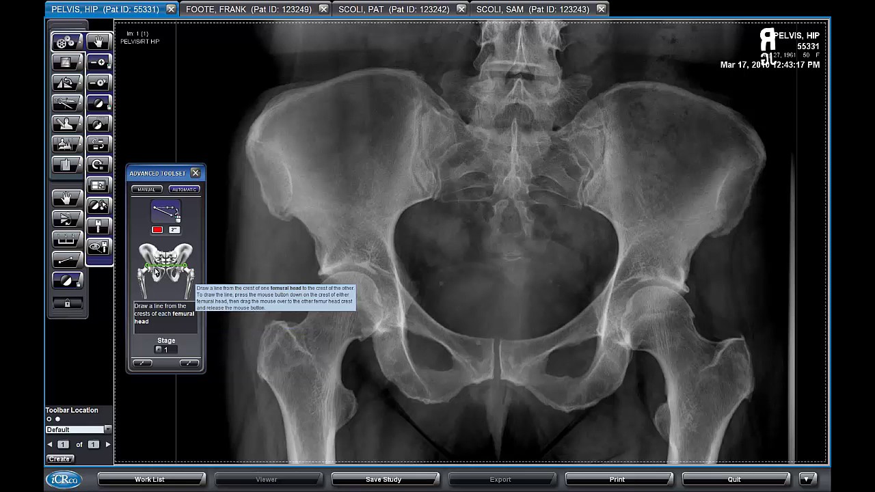
{"action": "left_click_drag", "start_coordinate": [348, 274], "coordinate": [655, 290]}
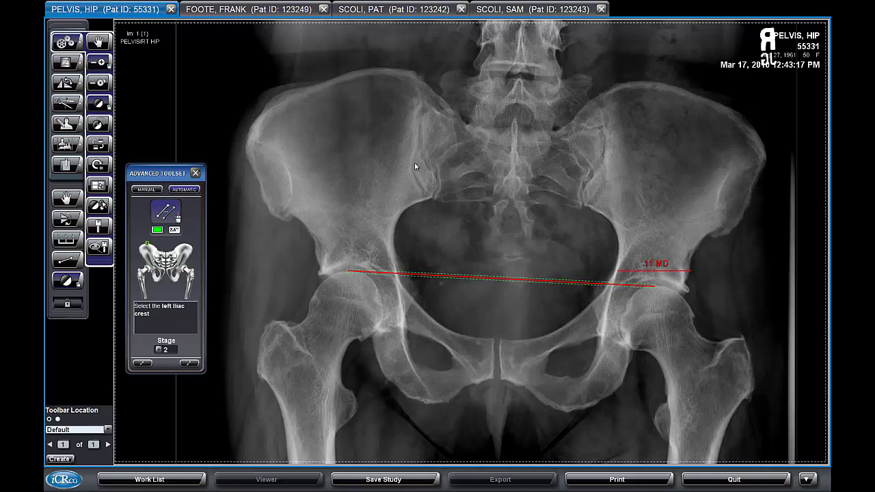
{"action": "left_click", "coordinate": [376, 69]}
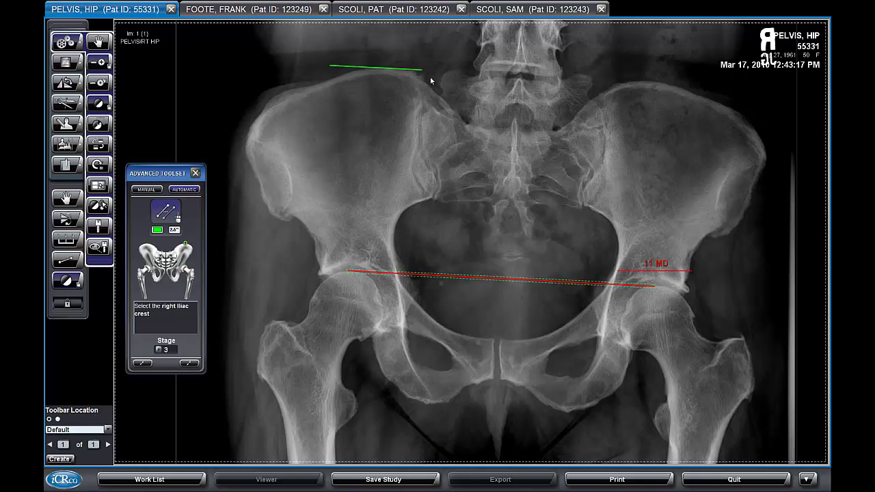
{"action": "left_click", "coordinate": [644, 80]}
{"action": "left_click", "coordinate": [428, 405]}
{"action": "left_click", "coordinate": [568, 412]}
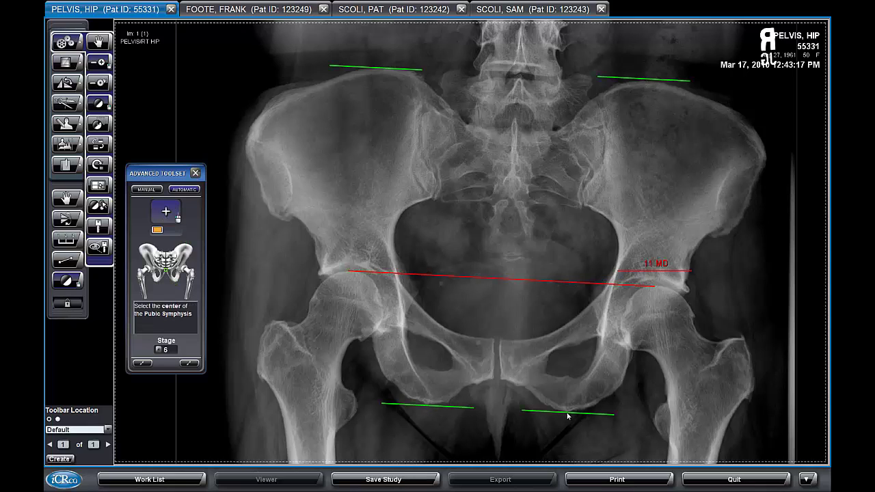
{"action": "left_click", "coordinate": [496, 361]}
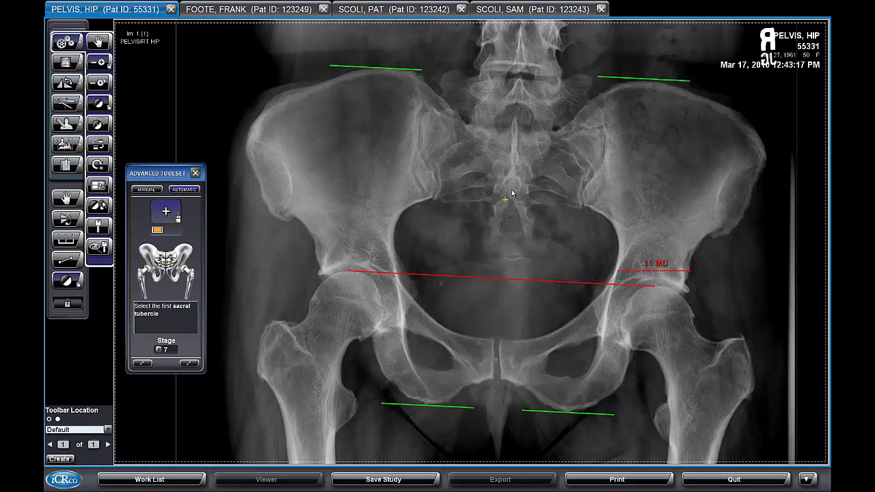
Mark the first sacral tubercle, sacral base and both sacrum sides, then adjust the left ischial line
{"action": "left_click", "coordinate": [515, 139]}
{"action": "left_click_drag", "start_coordinate": [469, 125], "coordinate": [557, 130]}
{"action": "left_click", "coordinate": [420, 144]}
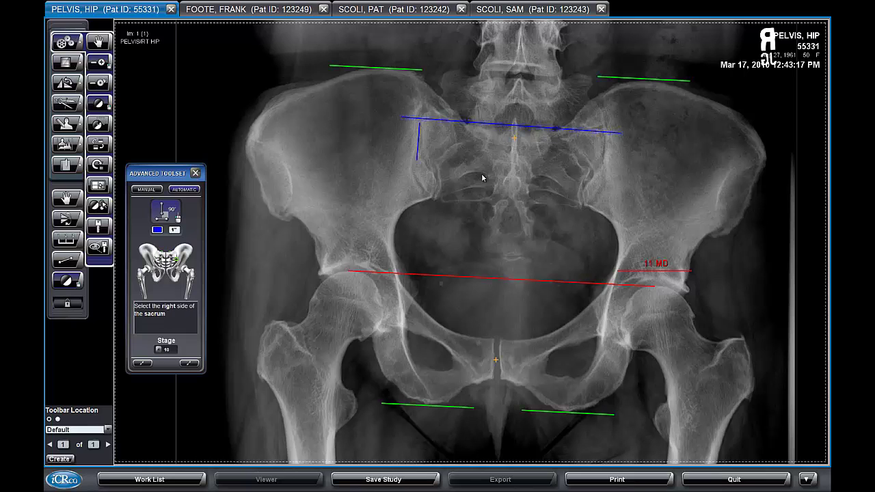
{"action": "left_click", "coordinate": [605, 161]}
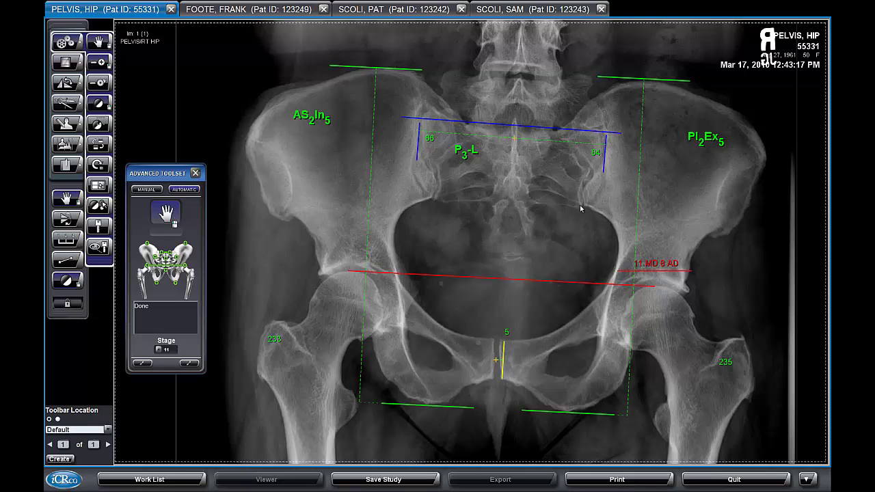
{"action": "mouse_move", "coordinate": [427, 408]}
{"action": "left_mouse_down"}
{"action": "mouse_move", "coordinate": [428, 380]}
{"action": "mouse_move", "coordinate": [428, 407]}
{"action": "left_mouse_up"}
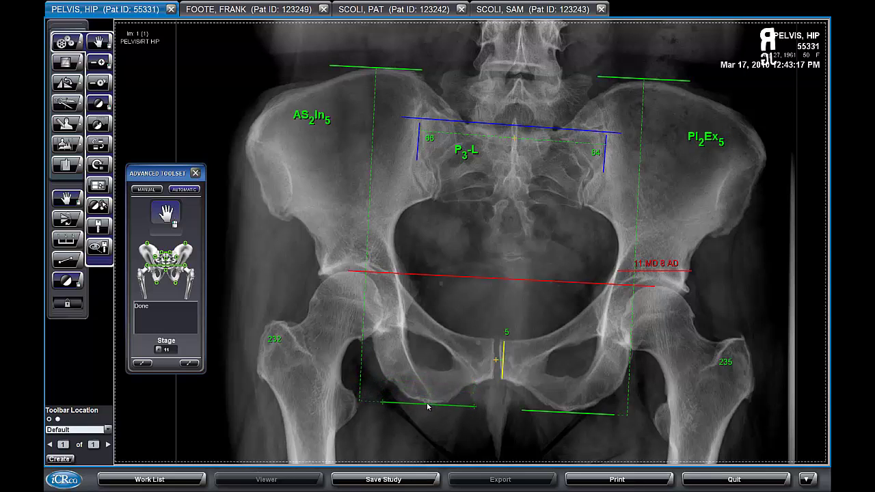